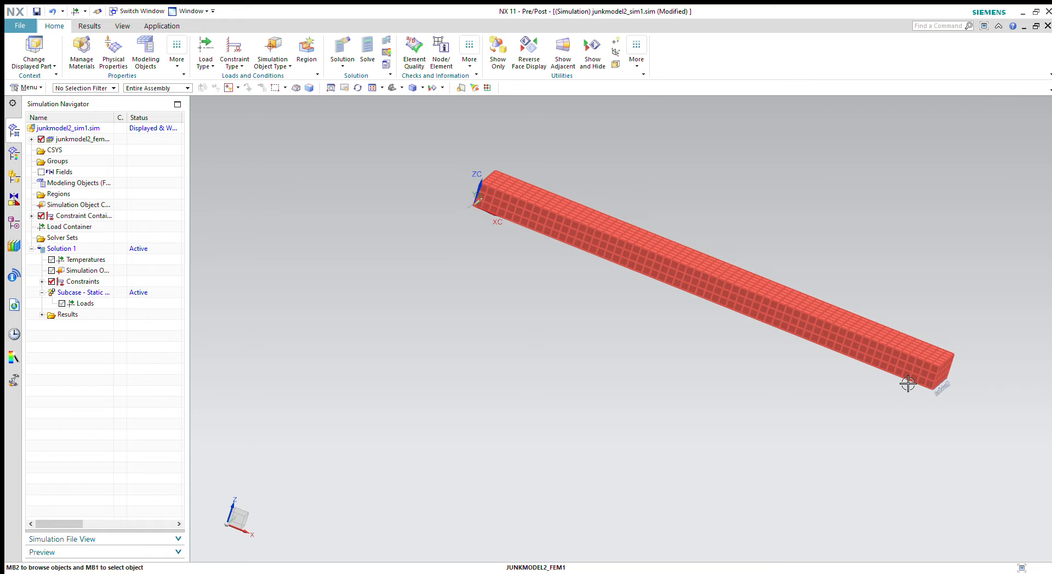
Apply a downward force along the Z axis to a single node at mid-length on the beam's top rear edge.
{"action": "left_click", "coordinate": [208, 67]}
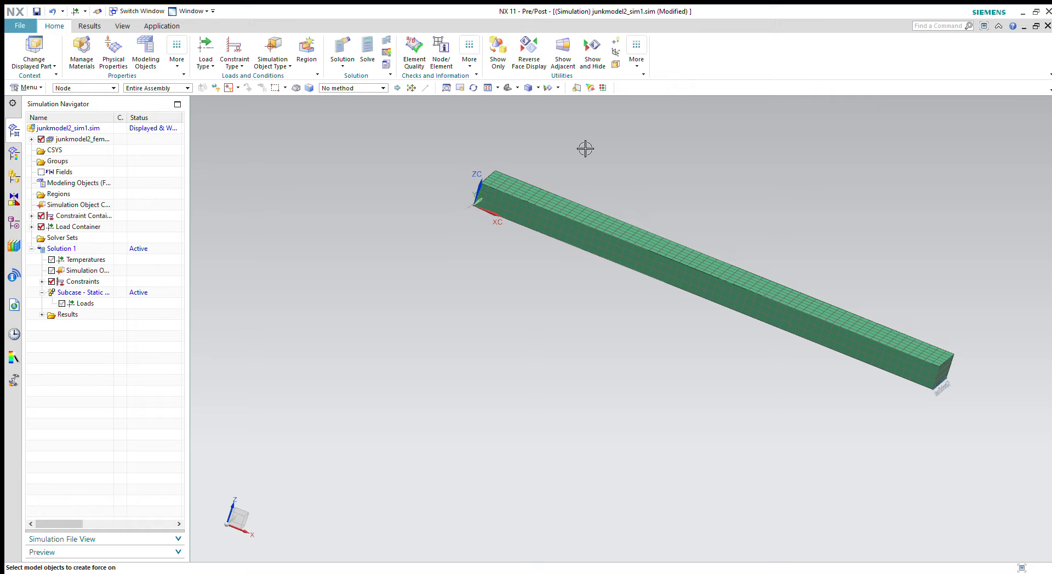
{"action": "left_click", "coordinate": [713, 266]}
{"action": "left_click", "coordinate": [92, 316]}
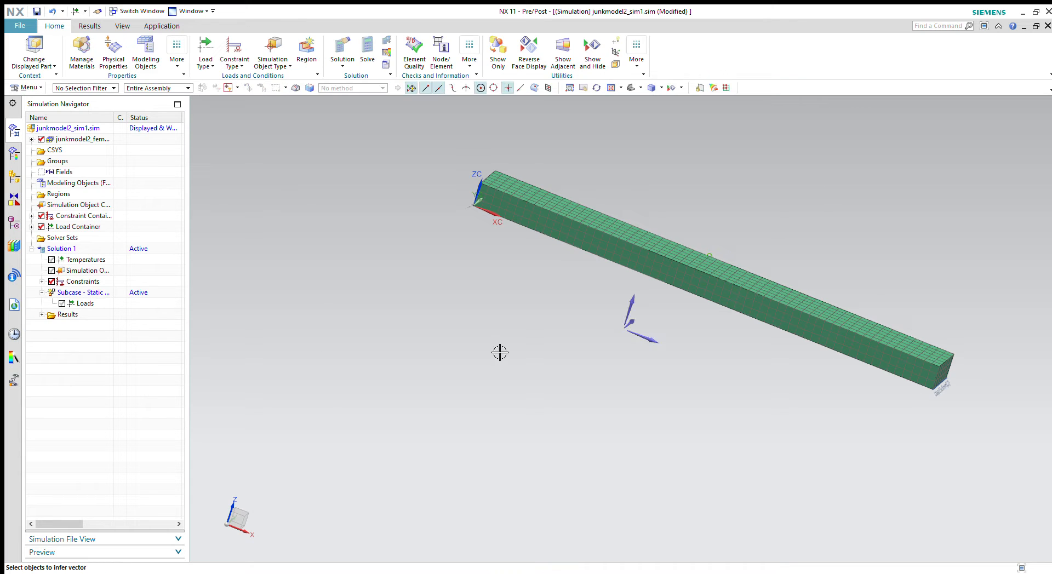
{"action": "left_click", "coordinate": [635, 310]}
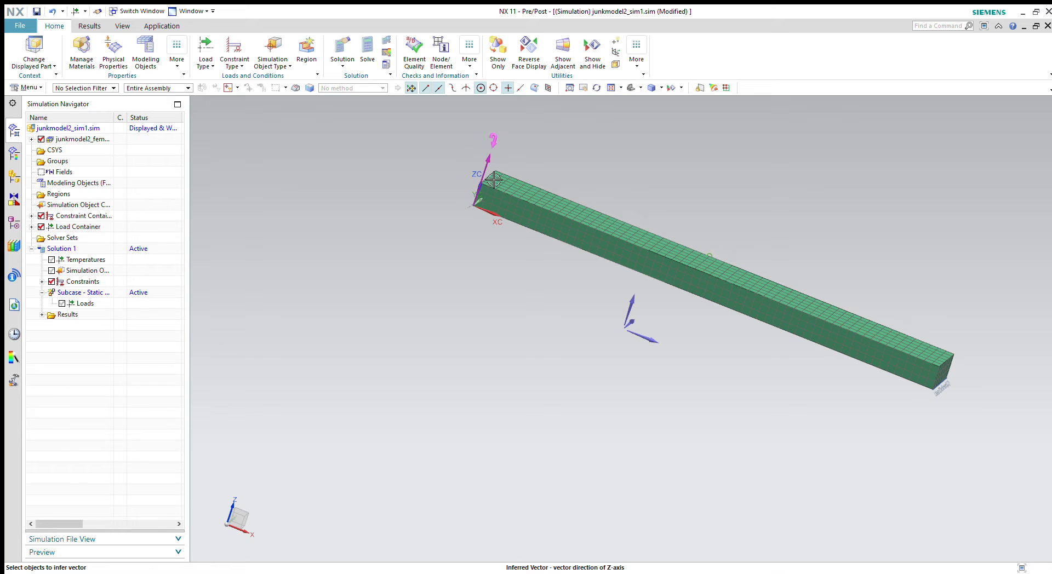
{"action": "left_click", "coordinate": [133, 322]}
{"action": "left_click", "coordinate": [101, 382]}
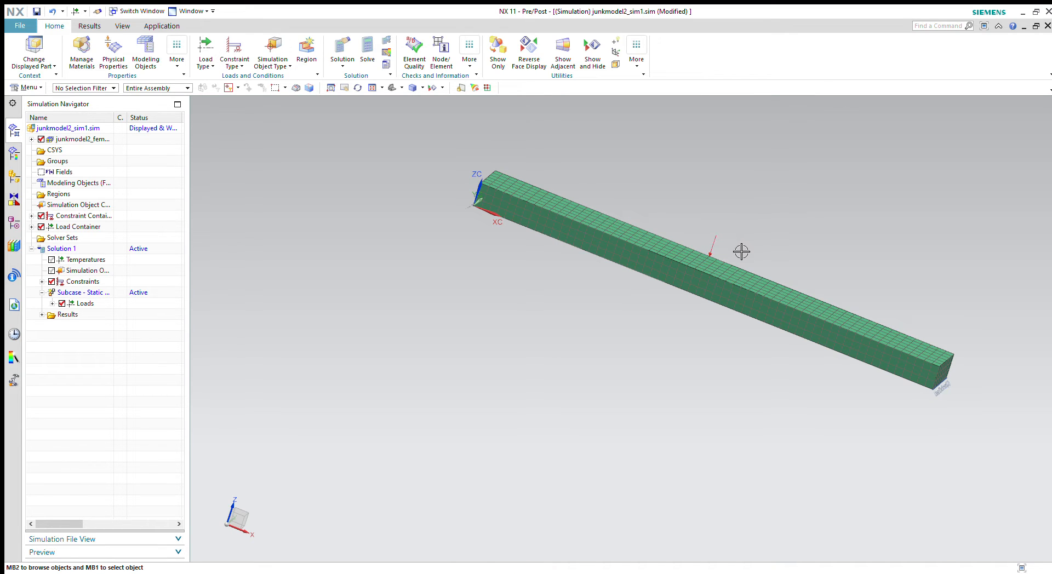
Query the ID of the node where the force acts on the beam's top rear edge.
{"action": "scroll", "coordinate": [740, 254], "scroll_direction": "up", "scroll_amount": 3}
{"action": "scroll", "coordinate": [741, 254], "scroll_direction": "up", "scroll_amount": 2}
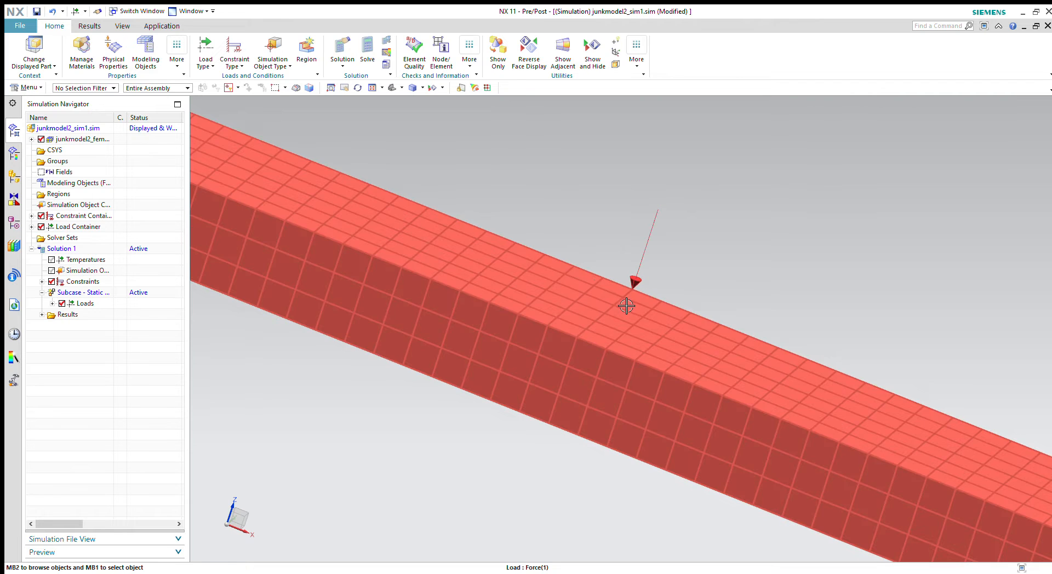
{"action": "left_click", "coordinate": [441, 52]}
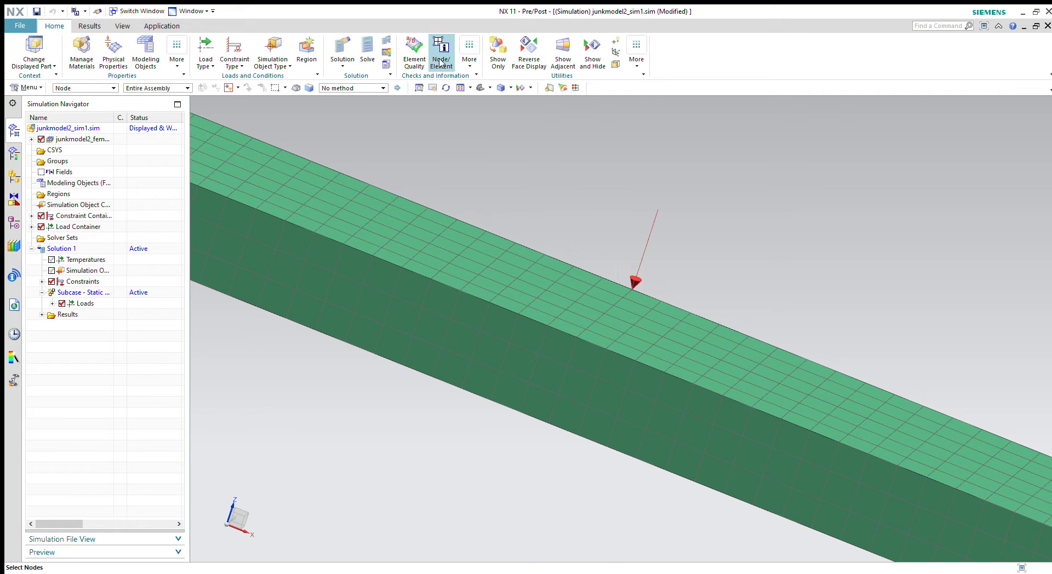
{"action": "left_click", "coordinate": [636, 297]}
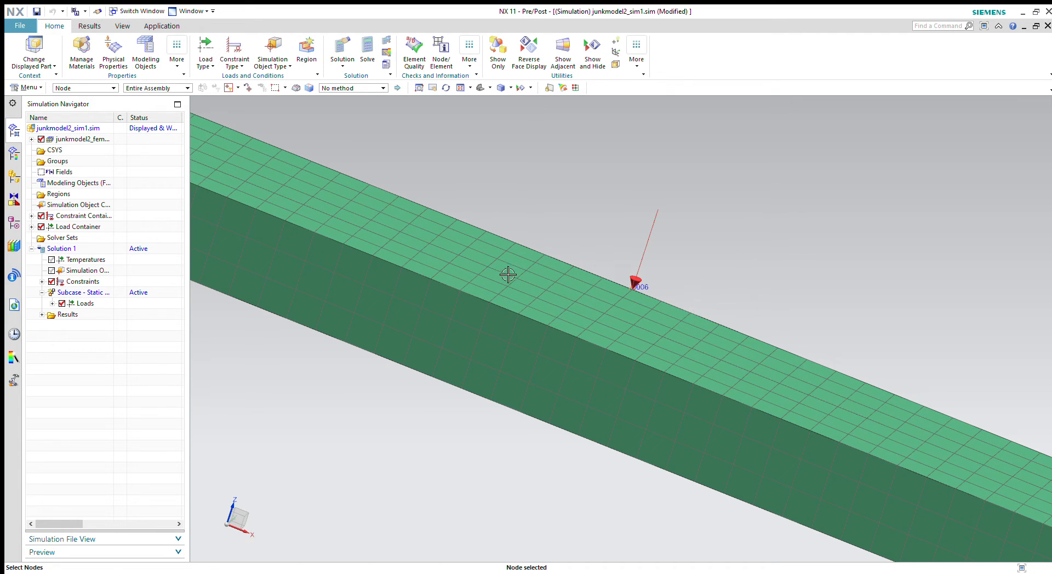
{"action": "left_click", "coordinate": [87, 330]}
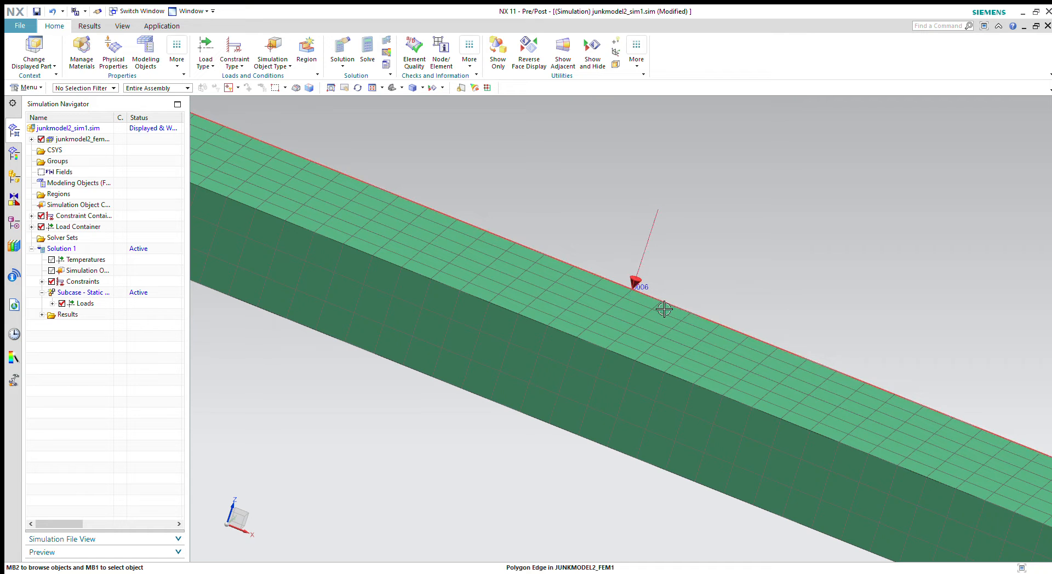
Query the IDs of the next two nodes along the same top edge of the beam.
{"action": "left_click", "coordinate": [442, 54]}
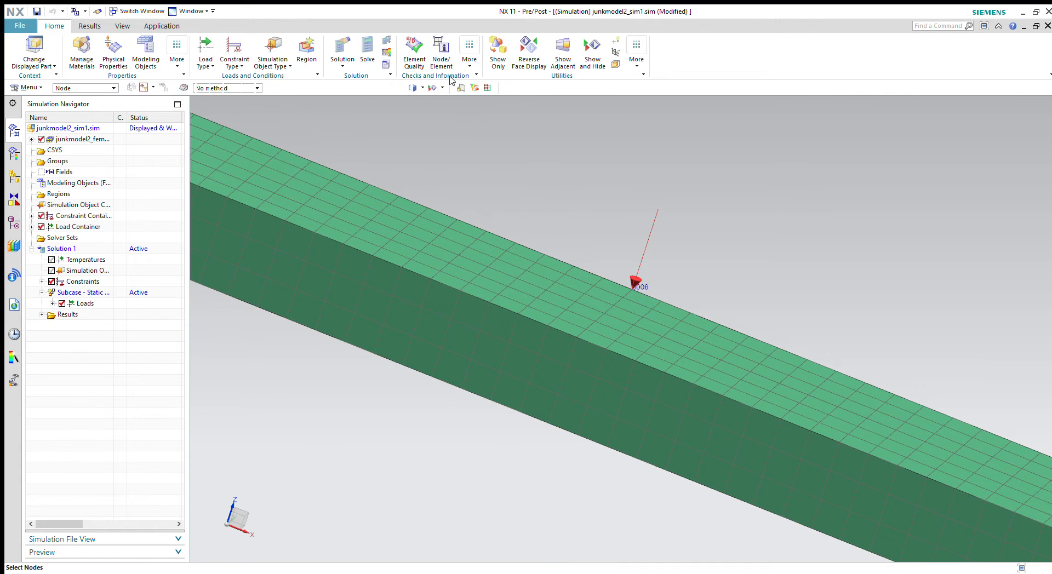
{"action": "left_click", "coordinate": [664, 308]}
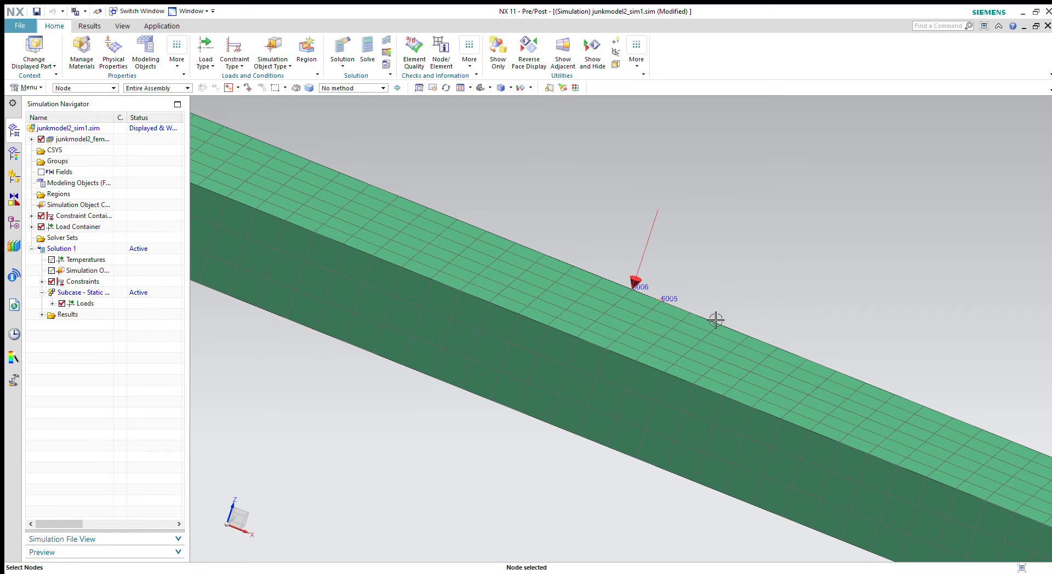
{"action": "key", "text": "Escape"}
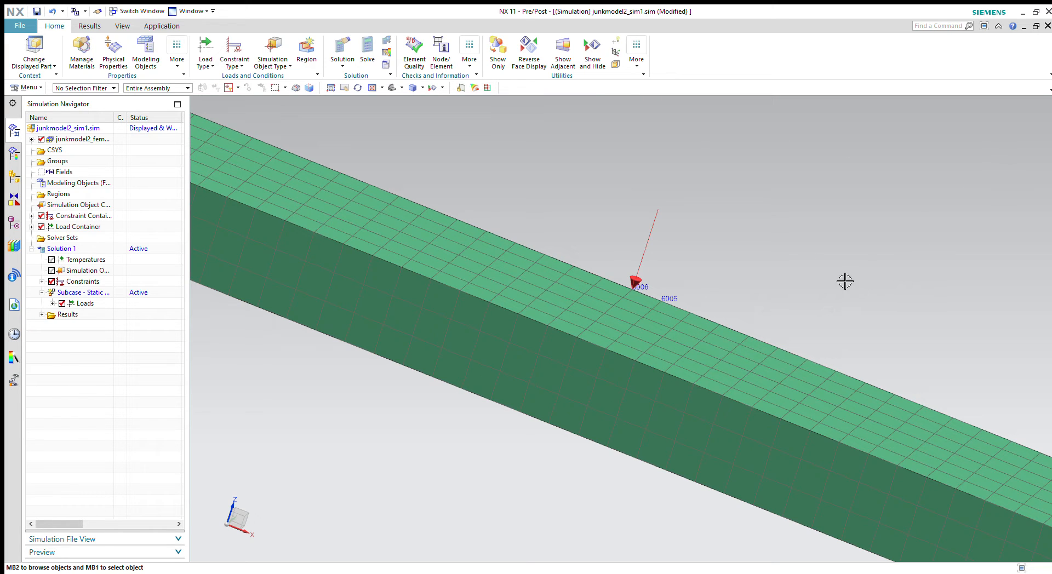
{"action": "left_click", "coordinate": [442, 55]}
{"action": "left_click", "coordinate": [692, 319]}
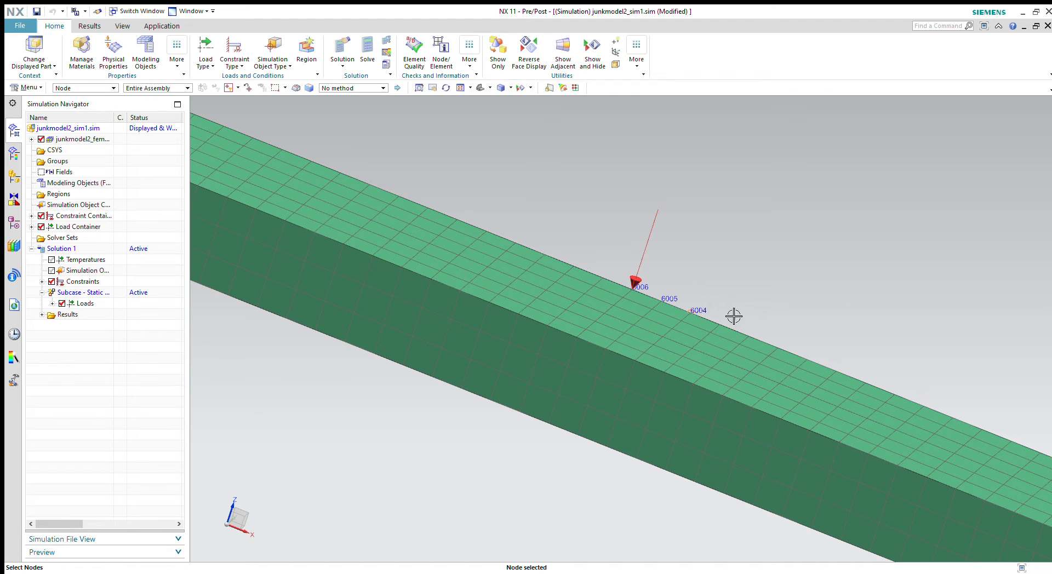
{"action": "left_click", "coordinate": [83, 329]}
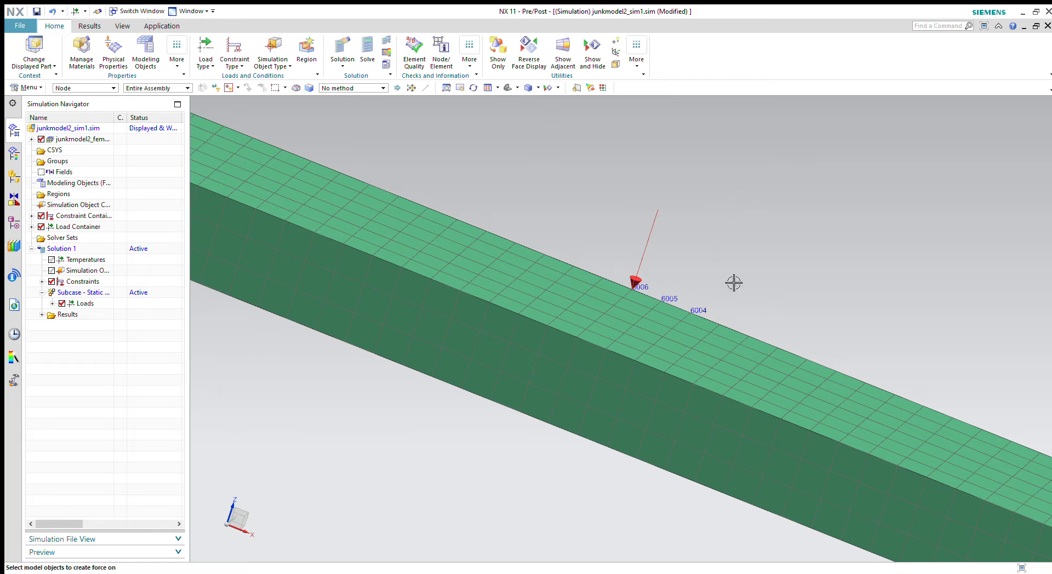
Apply a downward force along the Z axis to the row of seven nodes across the beam's top face, starting at node 6004.
{"action": "scroll", "coordinate": [698, 322], "scroll_direction": "up", "scroll_amount": 3}
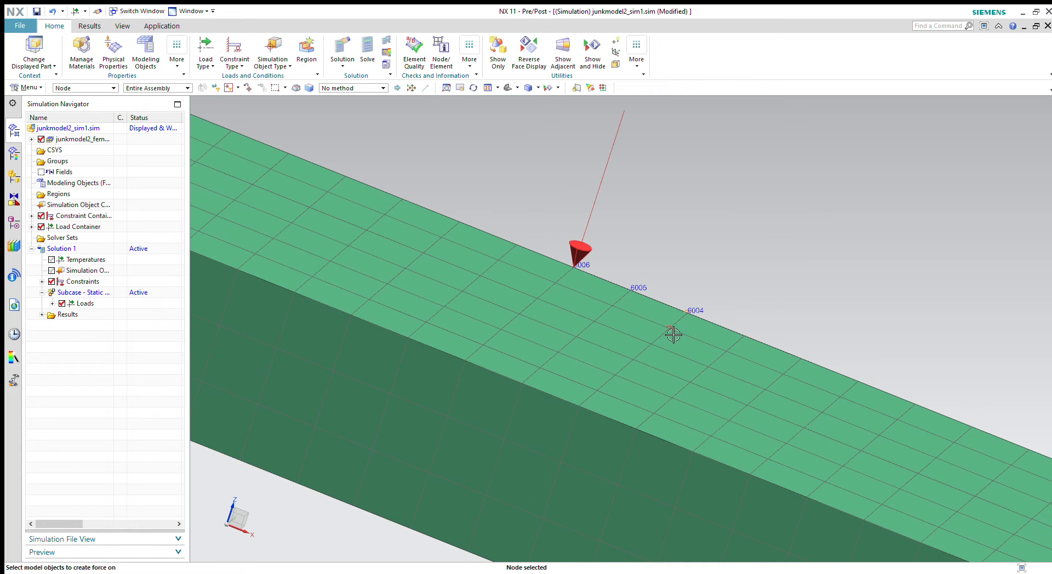
{"action": "left_click", "coordinate": [673, 331]}
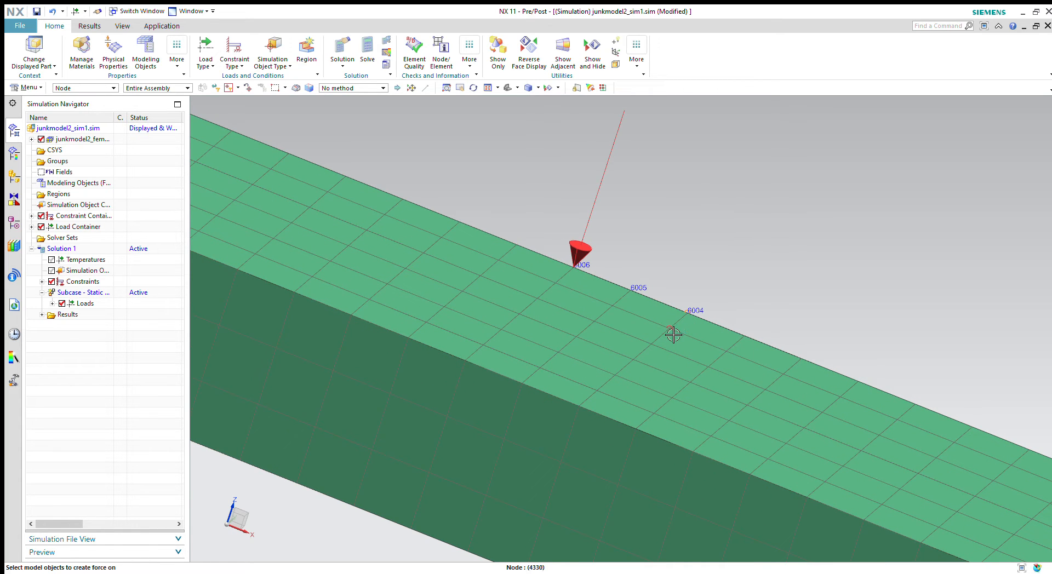
{"action": "left_click", "coordinate": [653, 352]}
{"action": "left_click", "coordinate": [634, 367]}
{"action": "left_click", "coordinate": [617, 382]}
{"action": "left_click", "coordinate": [596, 394]}
{"action": "left_click", "coordinate": [583, 412]}
{"action": "left_click", "coordinate": [104, 320]}
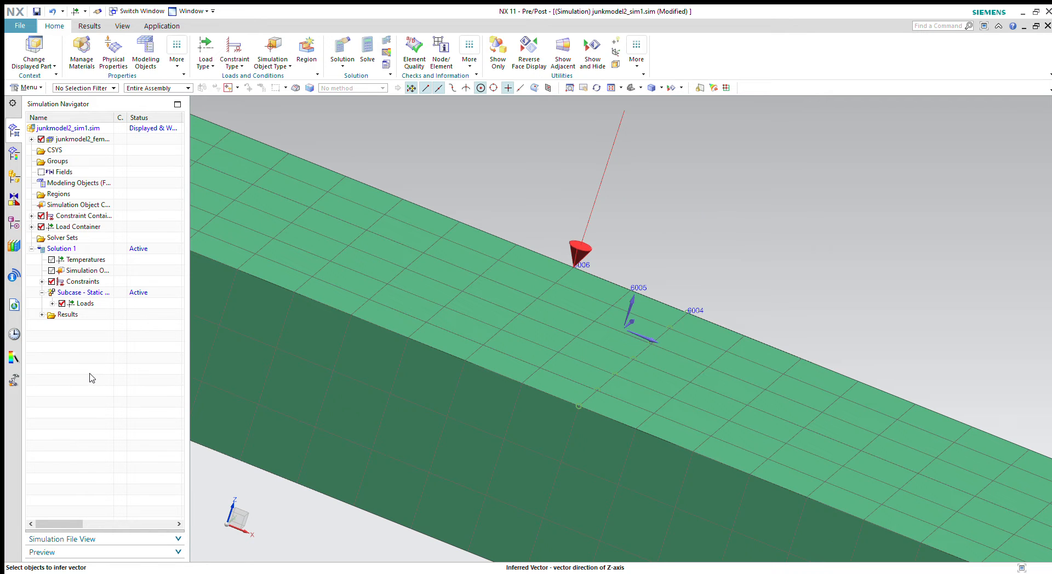
{"action": "left_click", "coordinate": [92, 378]}
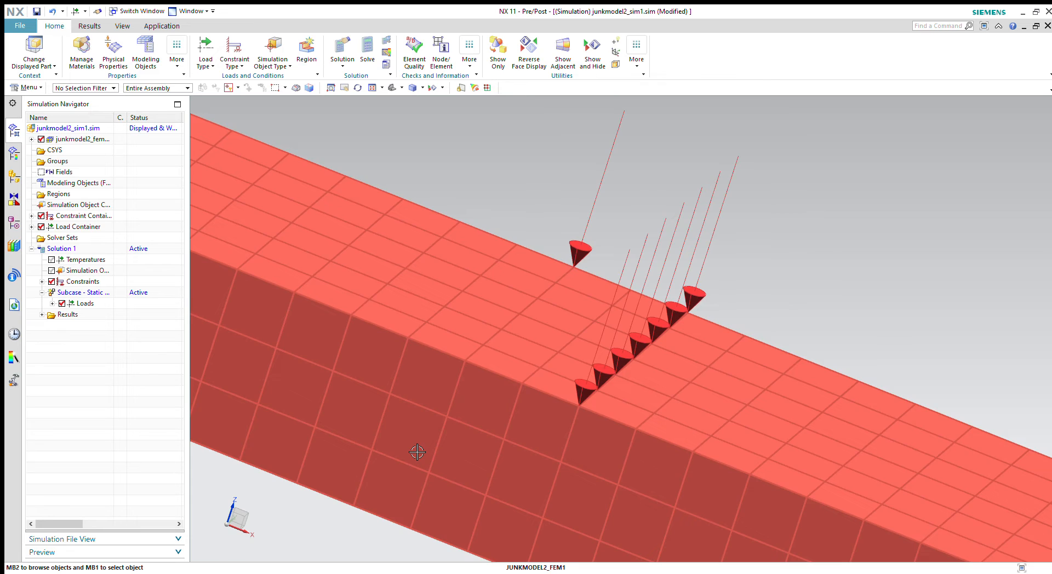
Check which nodes each force acts on and remove the single-node load Force(1) from the subcase.
{"action": "scroll", "coordinate": [417, 452], "scroll_direction": "down", "scroll_amount": 5}
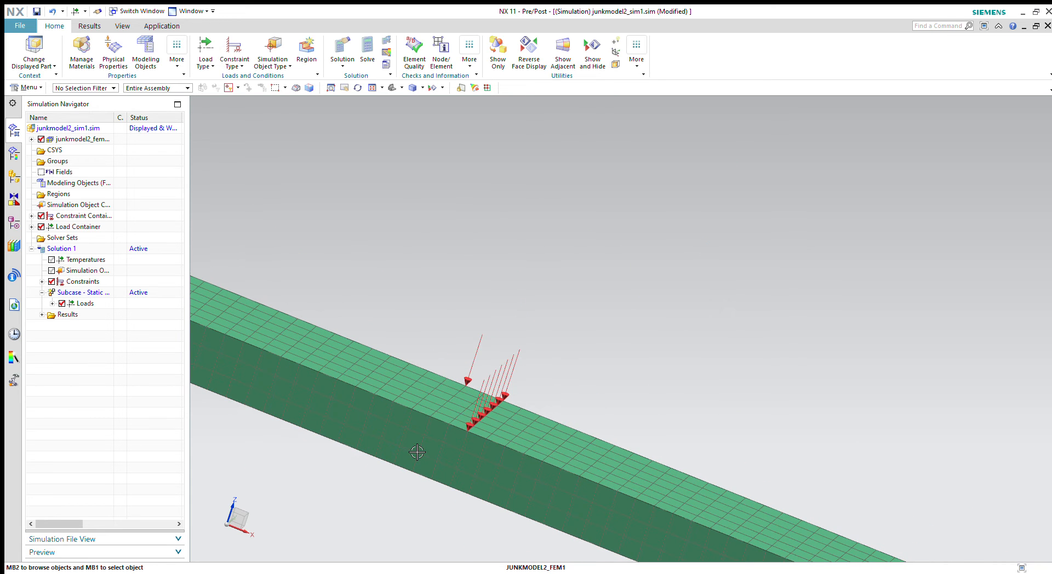
{"action": "left_click", "coordinate": [483, 354]}
{"action": "left_click", "coordinate": [51, 303]}
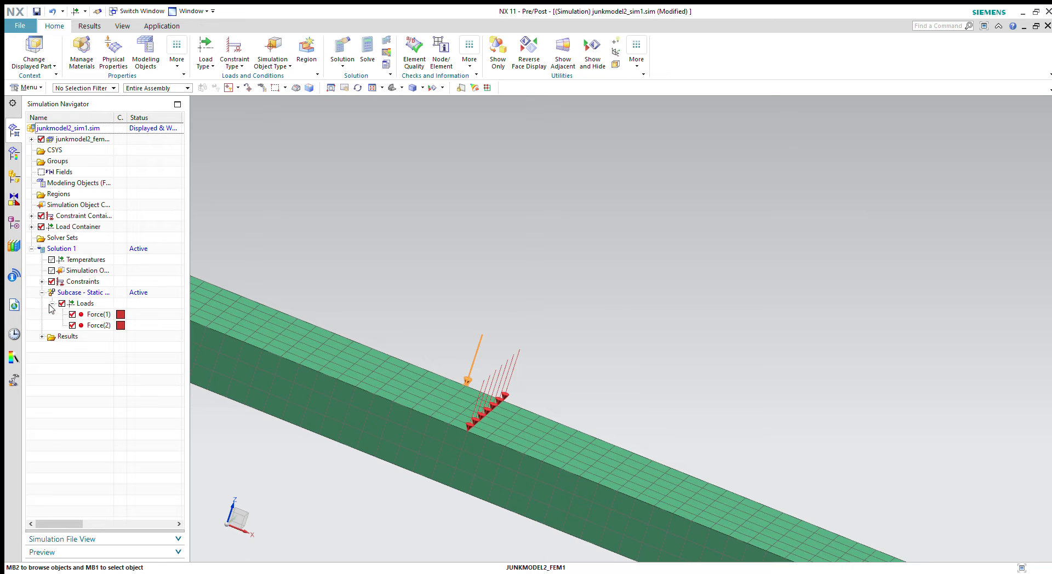
{"action": "left_click", "coordinate": [95, 328]}
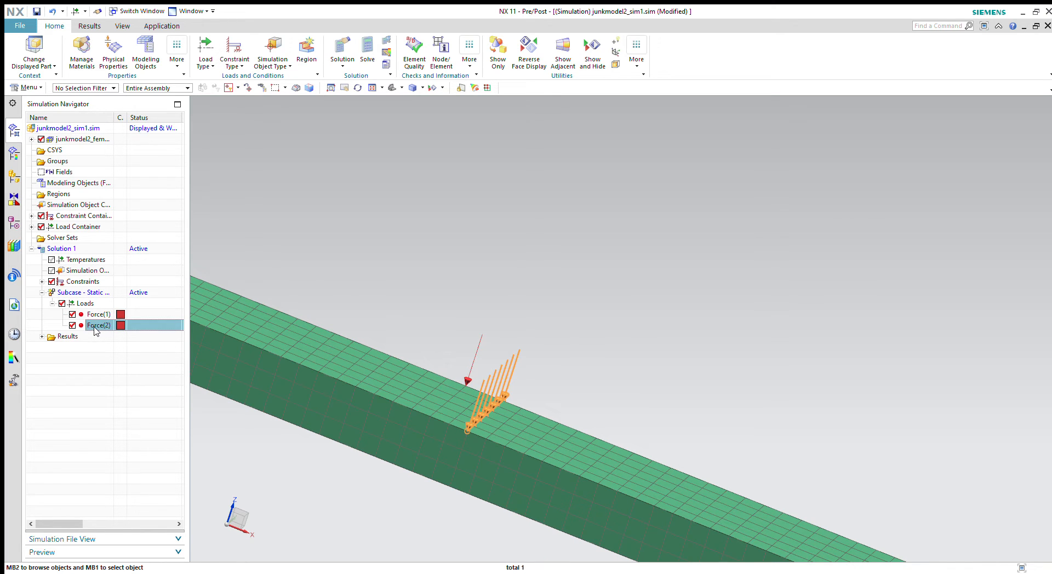
{"action": "left_click", "coordinate": [93, 317]}
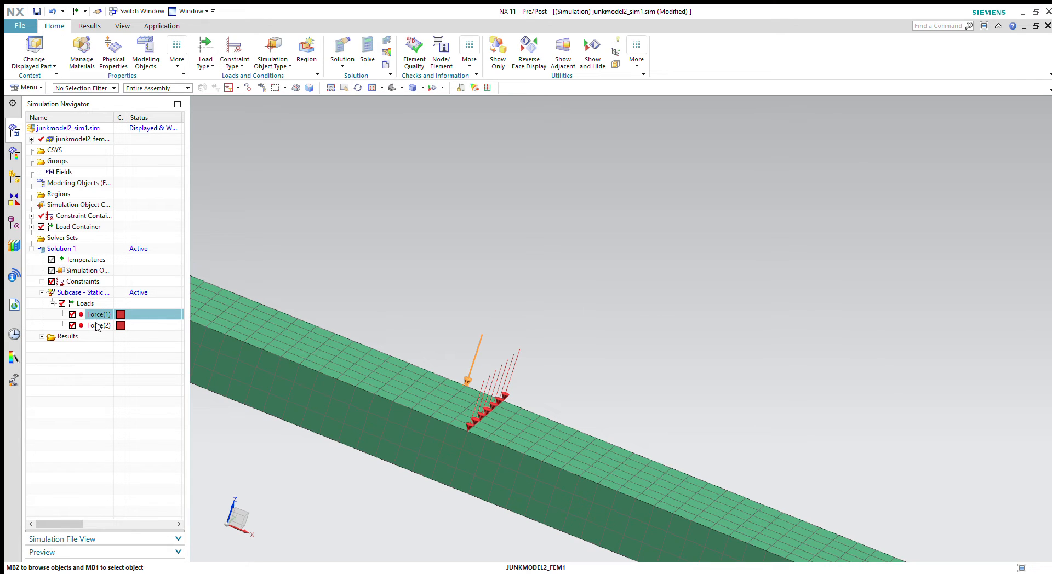
{"action": "key", "text": "Delete"}
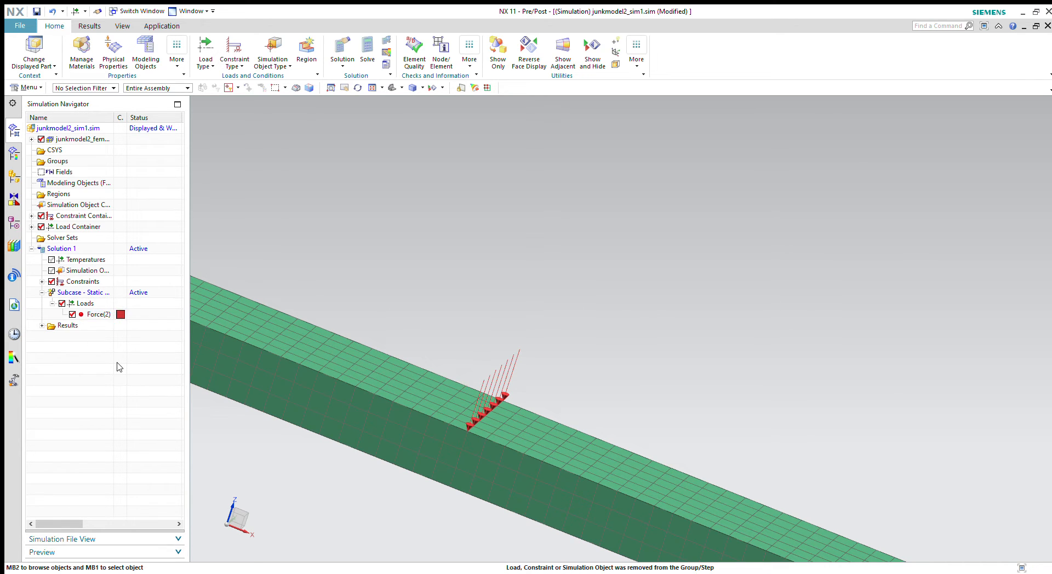
Solve Solution 1 and open its Structural results for post-processing.
{"action": "scroll", "coordinate": [428, 332], "scroll_direction": "down", "scroll_amount": 5}
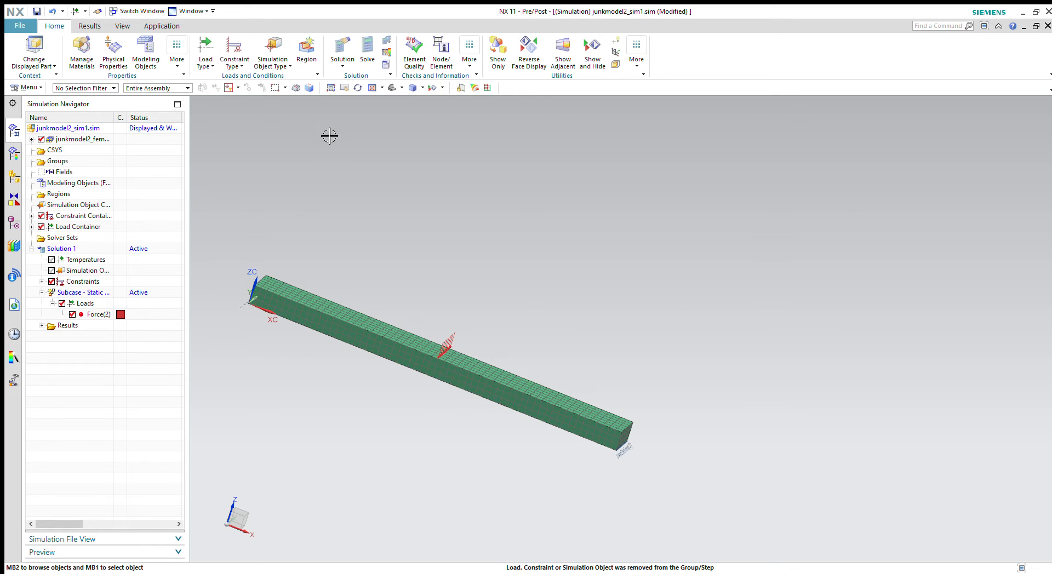
{"action": "left_click", "coordinate": [368, 53]}
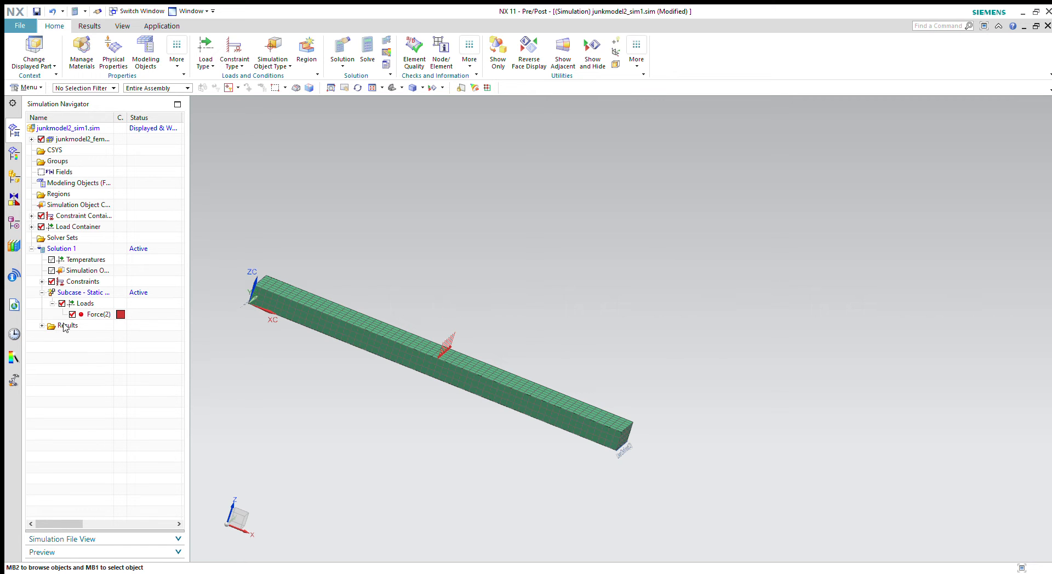
{"action": "left_click", "coordinate": [40, 328]}
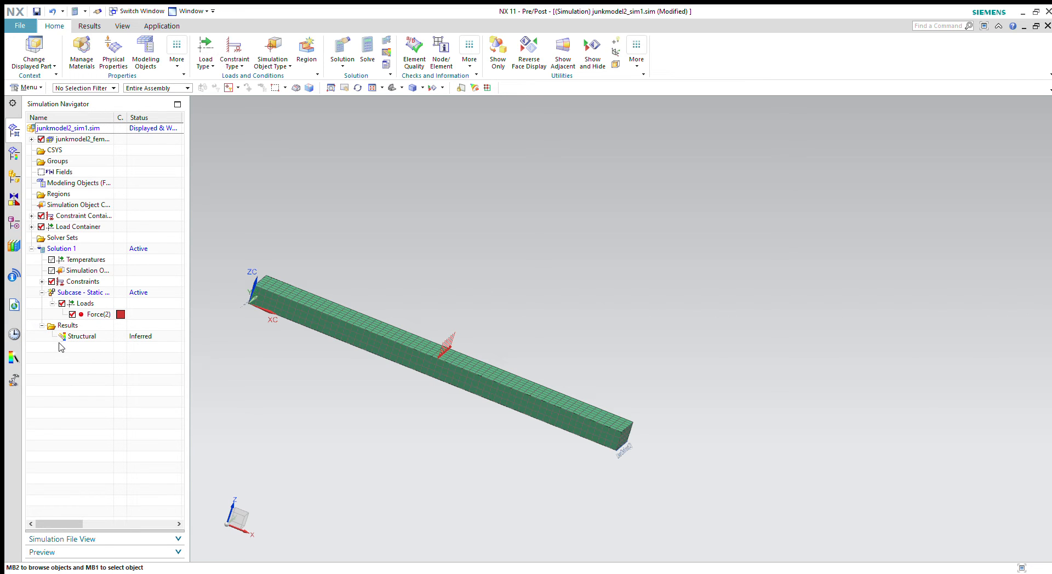
{"action": "left_click", "coordinate": [81, 337]}
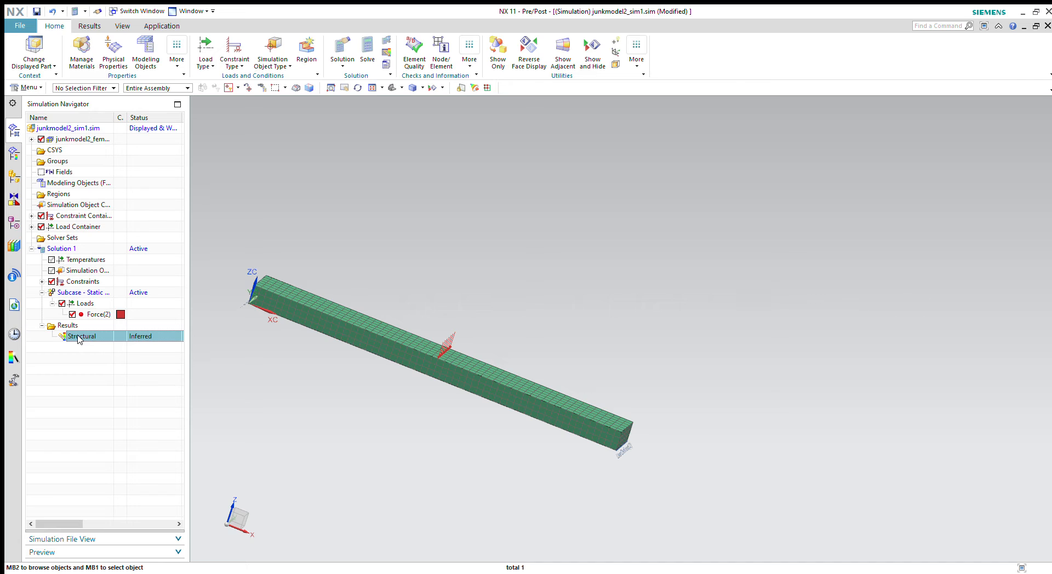
{"action": "double_click", "coordinate": [77, 336]}
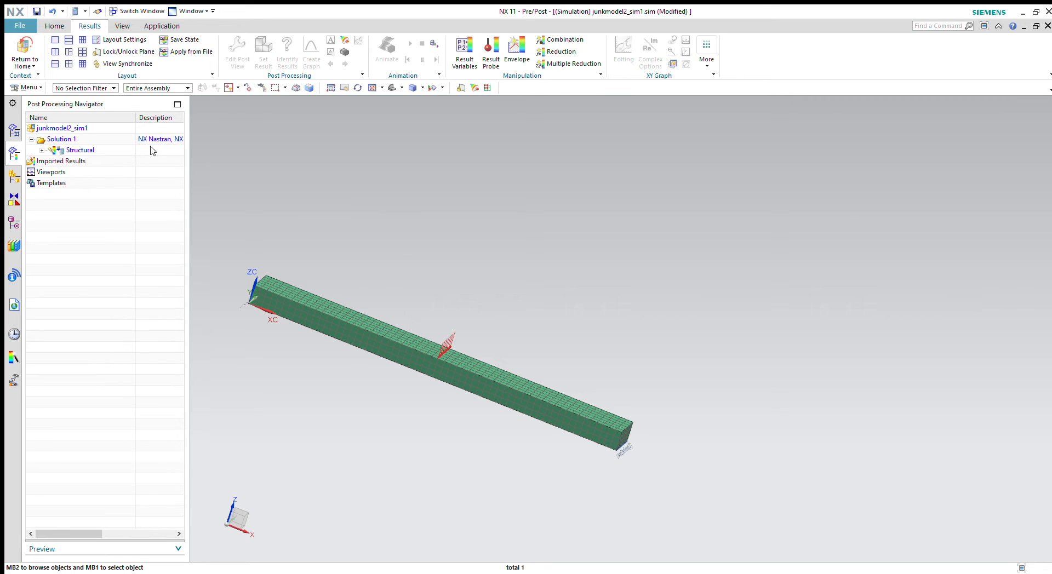
Plot the elemental Von-Mises stress from the Structural results on the beam.
{"action": "left_click", "coordinate": [40, 151]}
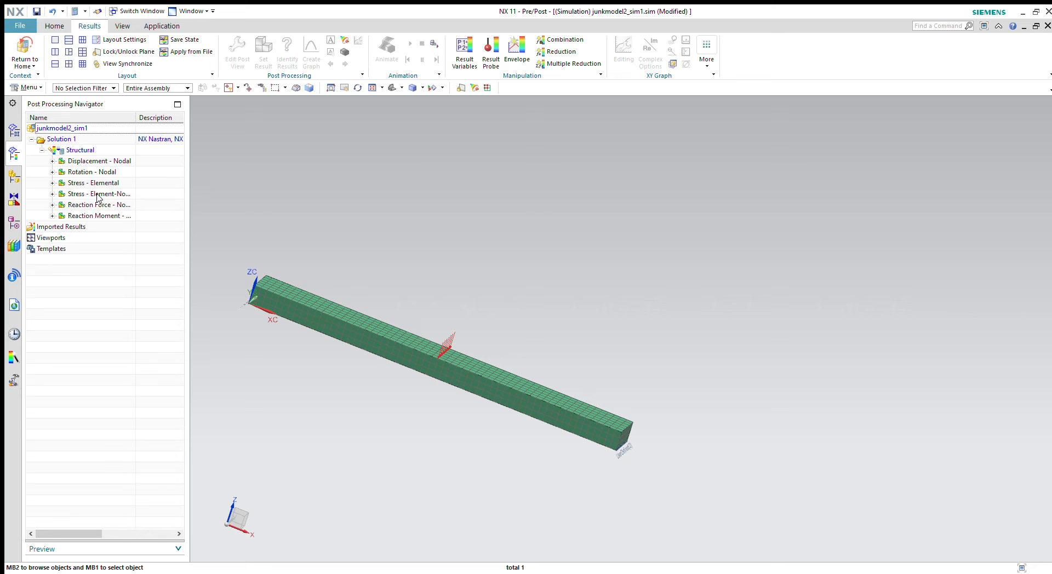
{"action": "left_click", "coordinate": [95, 185]}
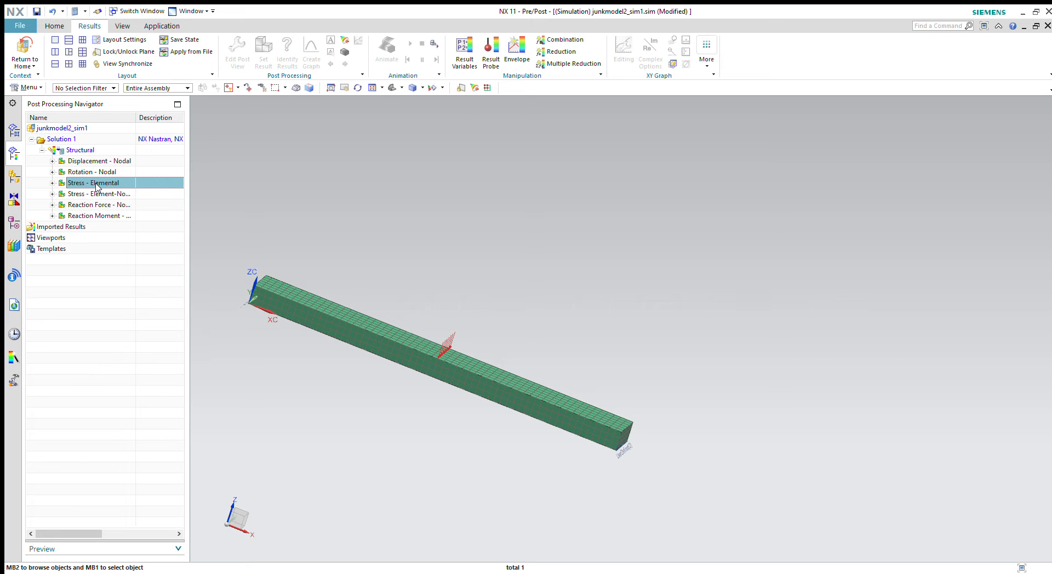
{"action": "double_click", "coordinate": [96, 184]}
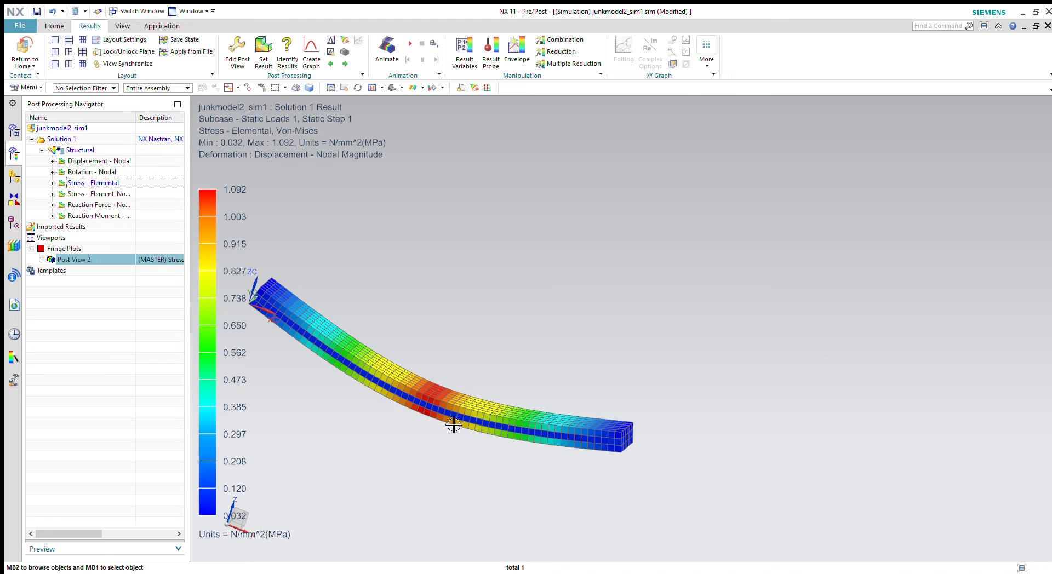
Switch the fringe plot to the XX component of the elemental stress and inspect it along the beam.
{"action": "left_click", "coordinate": [53, 183]}
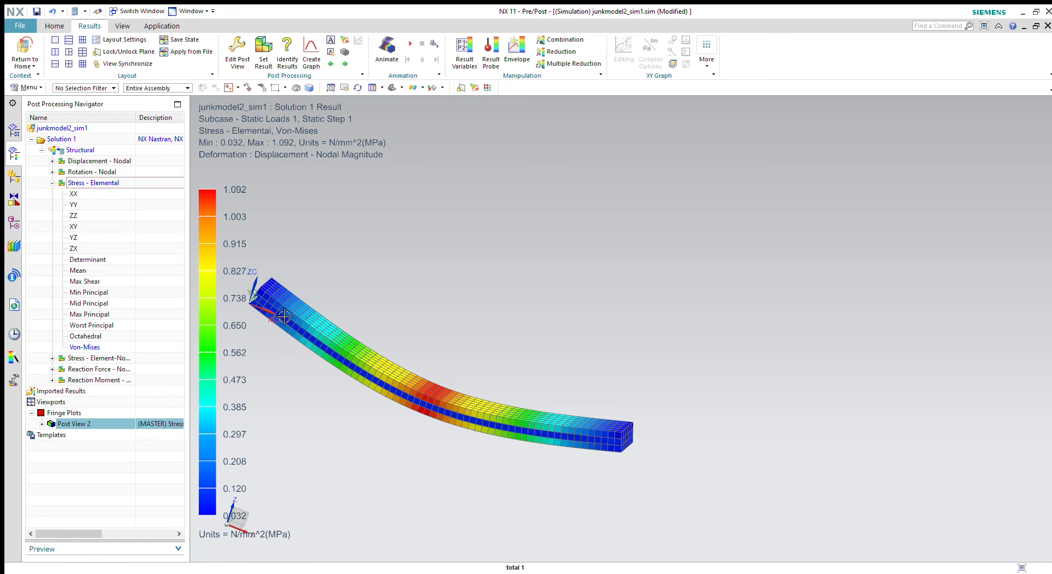
{"action": "left_click", "coordinate": [74, 195]}
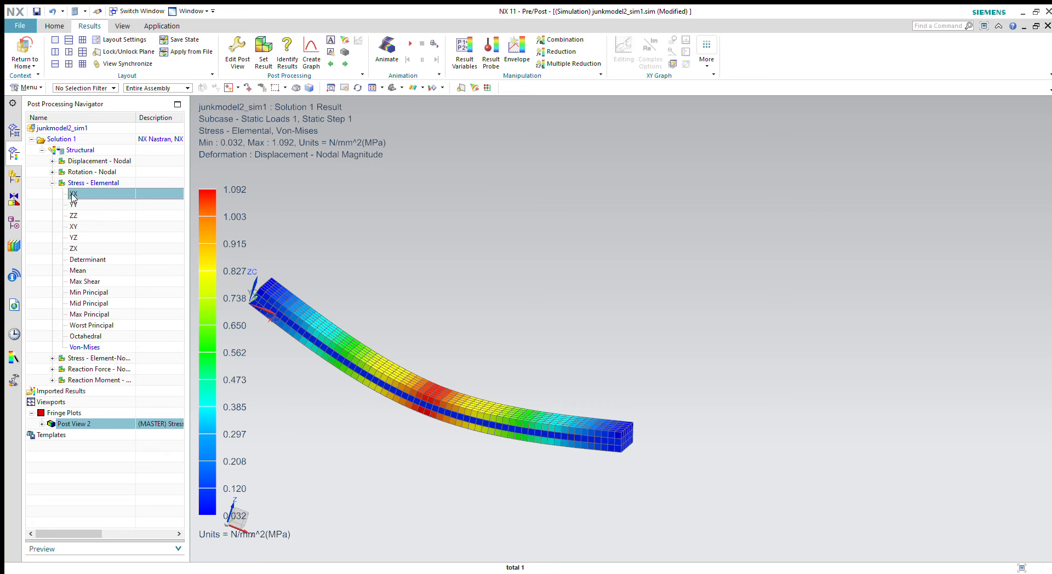
{"action": "double_click", "coordinate": [72, 195]}
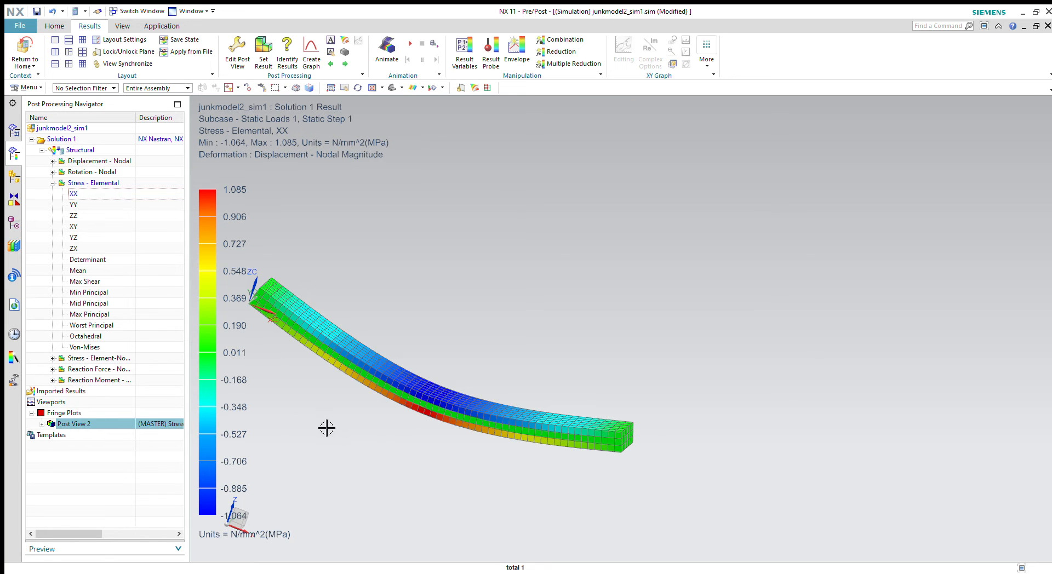
{"action": "scroll", "coordinate": [324, 430], "scroll_direction": "down", "scroll_amount": 1}
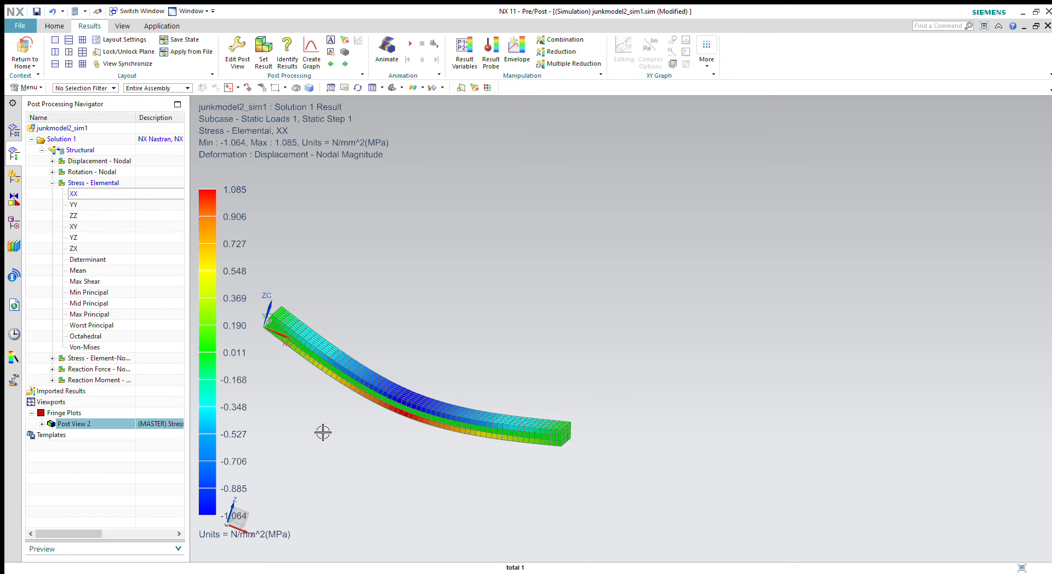
{"action": "scroll", "coordinate": [322, 435], "scroll_direction": "up", "scroll_amount": 2}
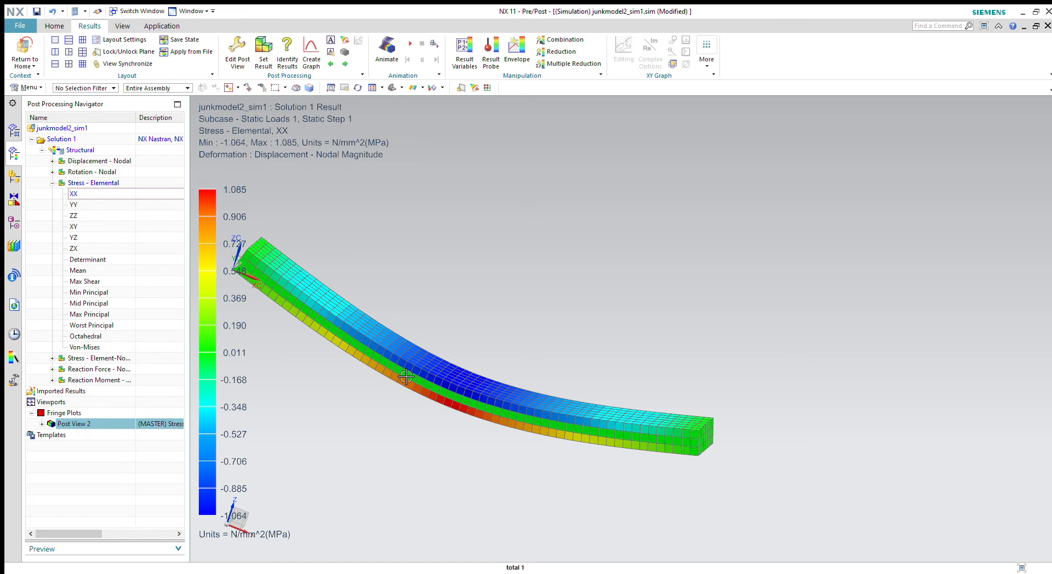
Plot the XX component of the element-nodal stress on the beam.
{"action": "left_click", "coordinate": [51, 358]}
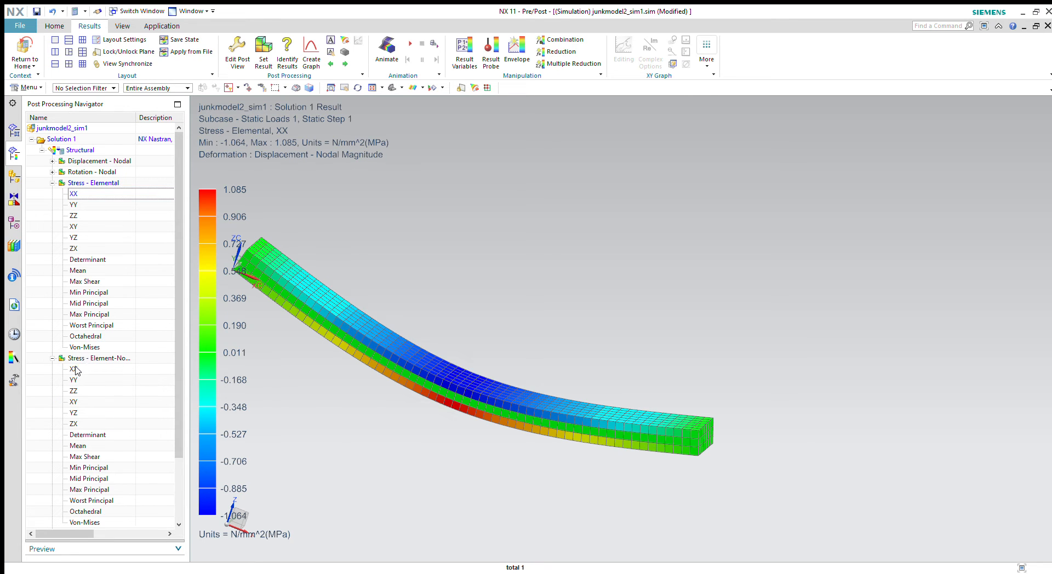
{"action": "left_click", "coordinate": [72, 369]}
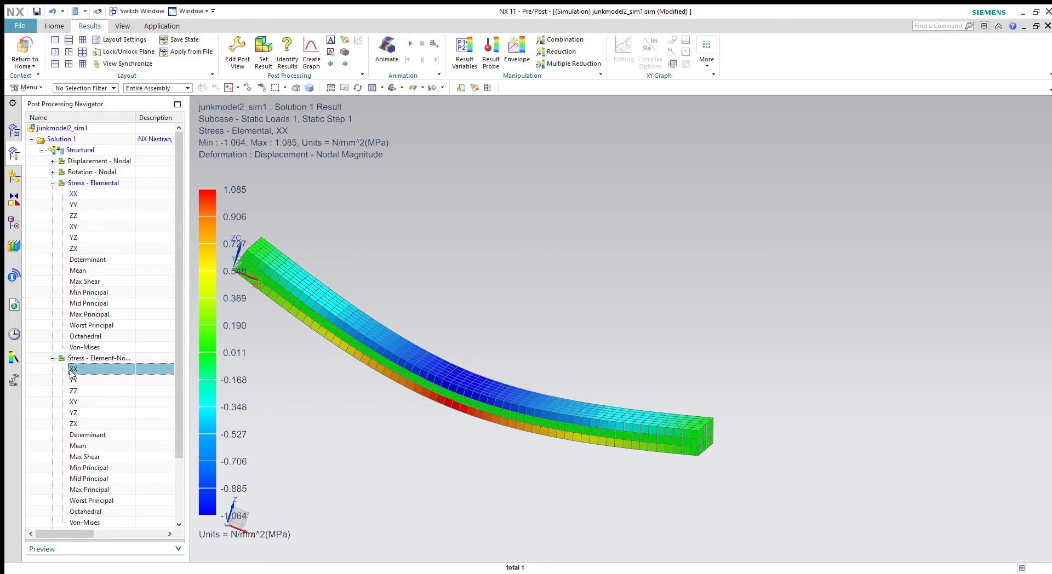
{"action": "double_click", "coordinate": [72, 369]}
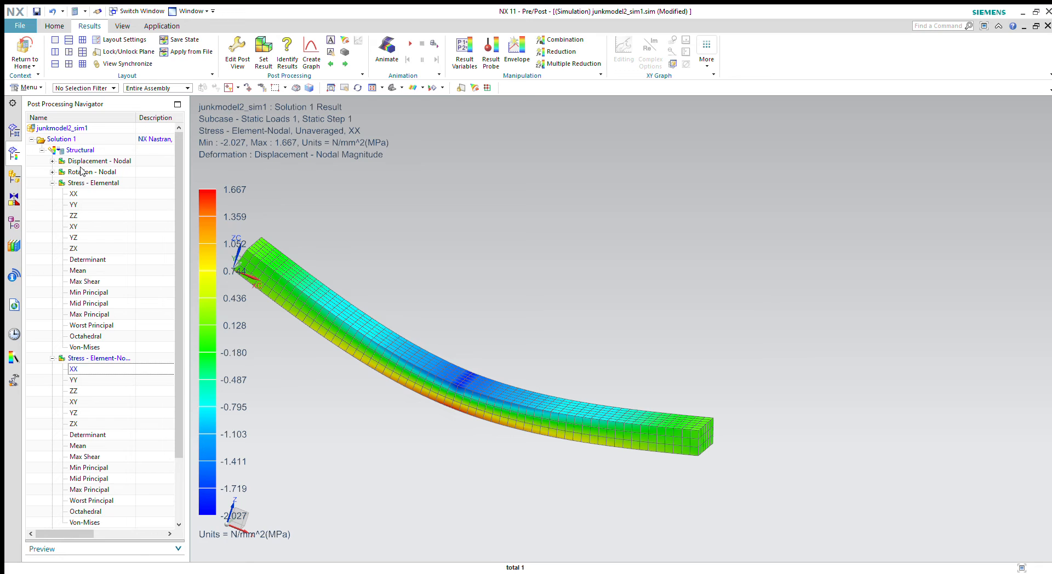
Switch the fringe plot to the Y component of the nodal displacement and view the whole beam.
{"action": "left_click", "coordinate": [49, 161]}
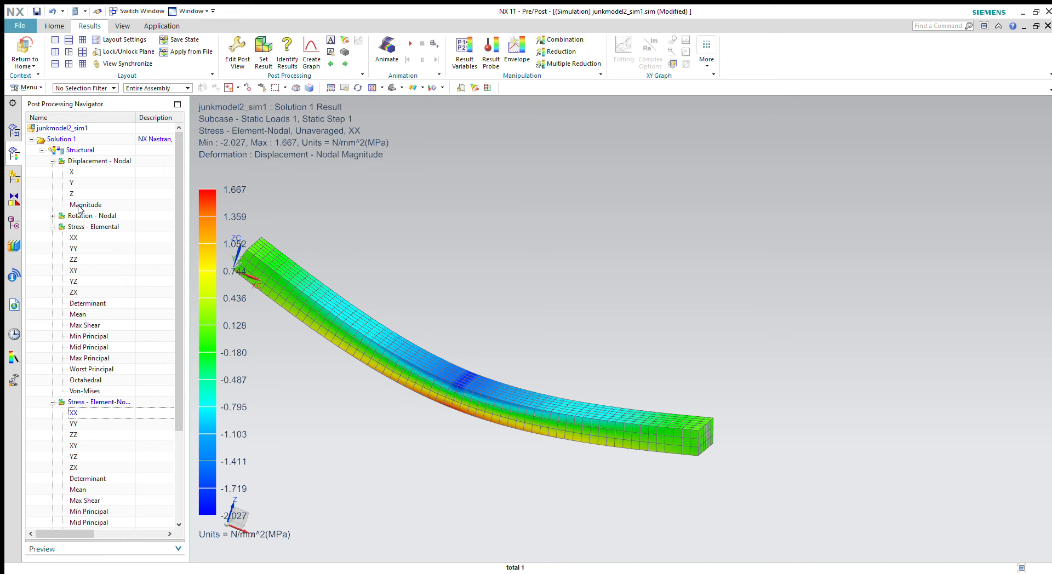
{"action": "left_click", "coordinate": [66, 185]}
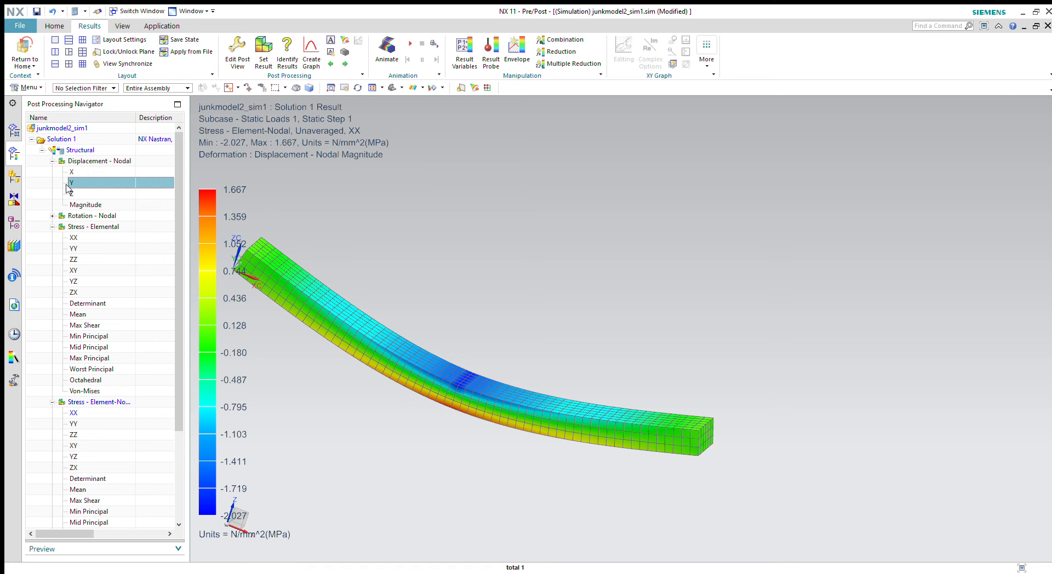
{"action": "double_click", "coordinate": [66, 185]}
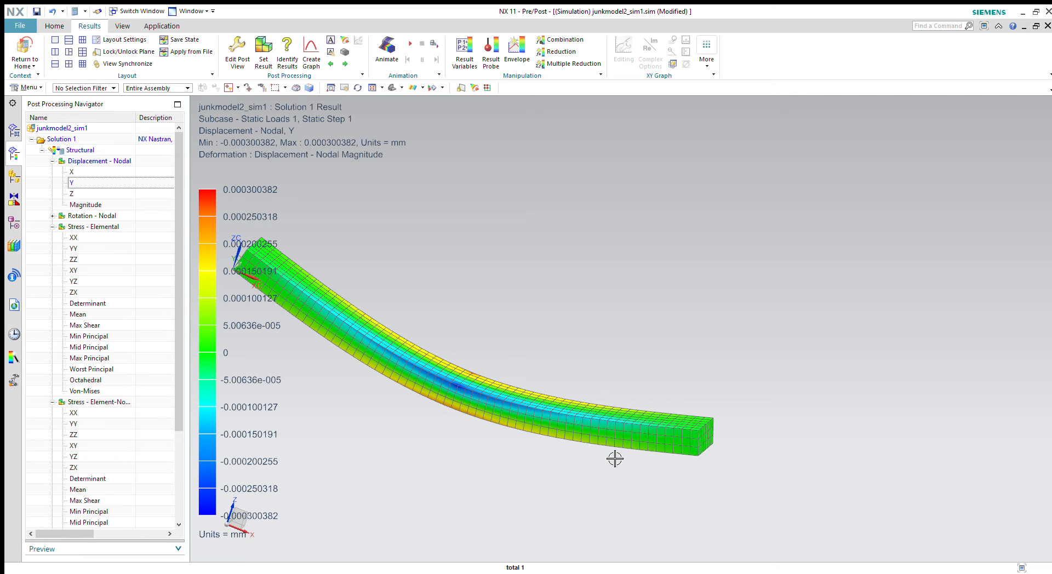
{"action": "scroll", "coordinate": [615, 459], "scroll_direction": "down", "scroll_amount": 2}
{"action": "scroll", "coordinate": [500, 376], "scroll_direction": "up", "scroll_amount": 1}
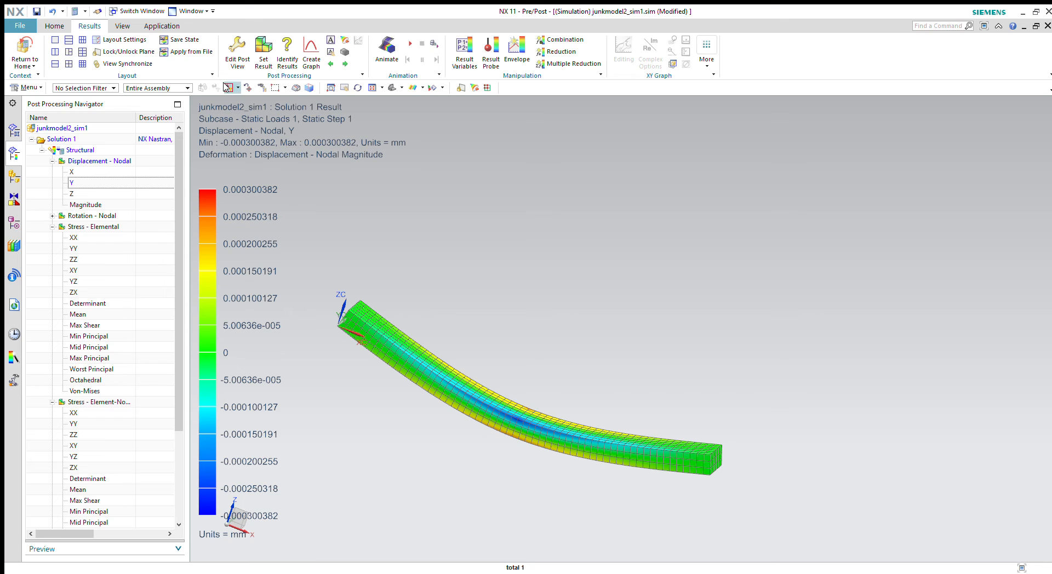
Edit the post view to show the beam undeformed and translucent, with the element edges displayed.
{"action": "left_click", "coordinate": [232, 68]}
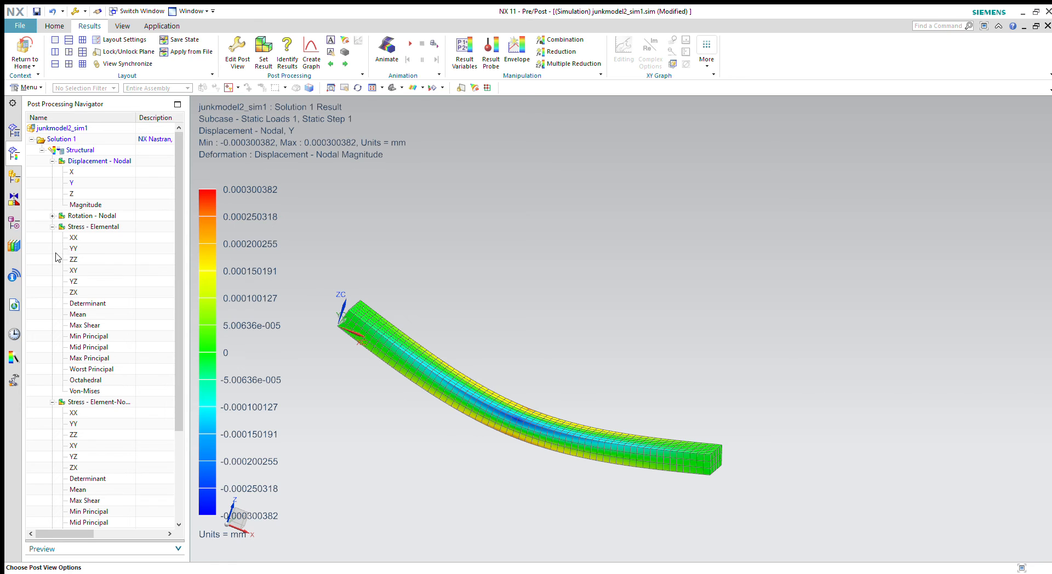
{"action": "double_click", "coordinate": [97, 259]}
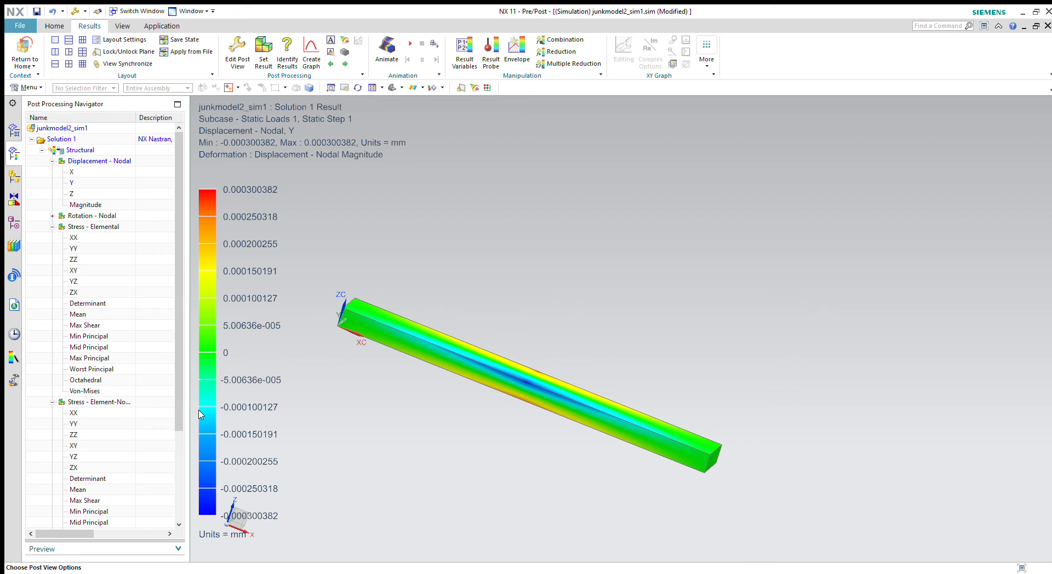
{"action": "left_click", "coordinate": [524, 307]}
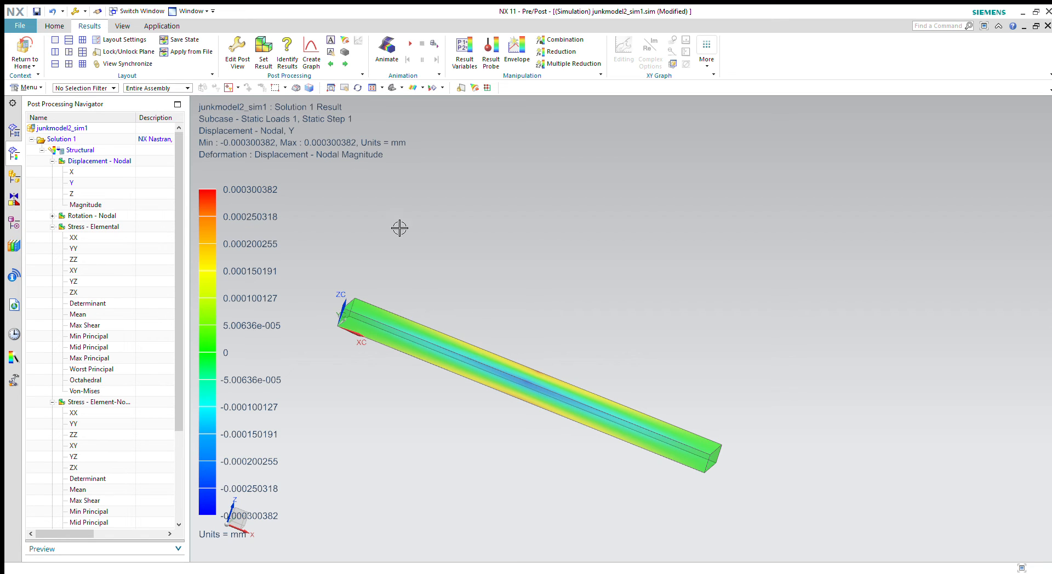
{"action": "left_click", "coordinate": [237, 67]}
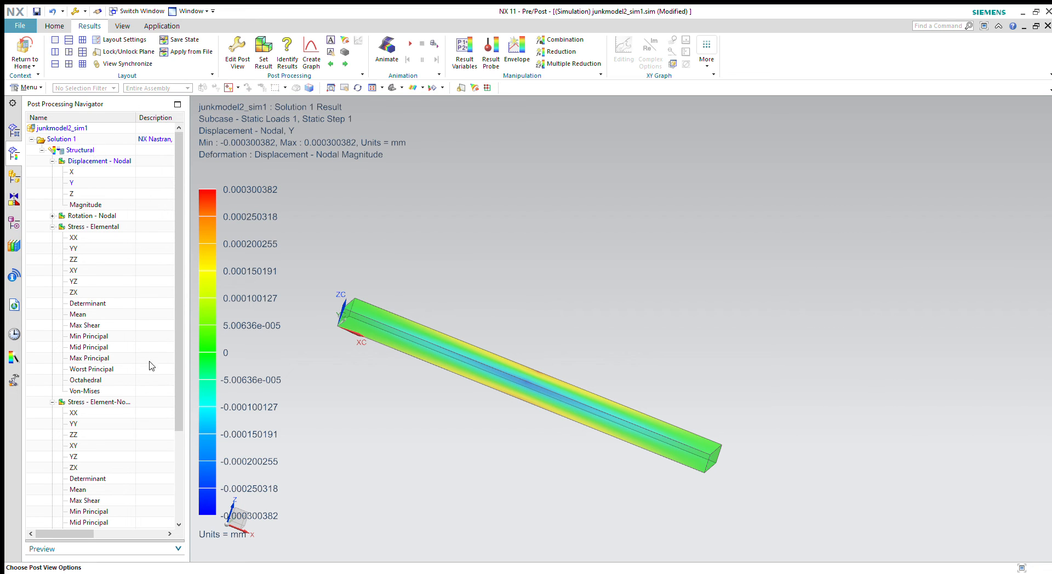
{"action": "left_click", "coordinate": [168, 407]}
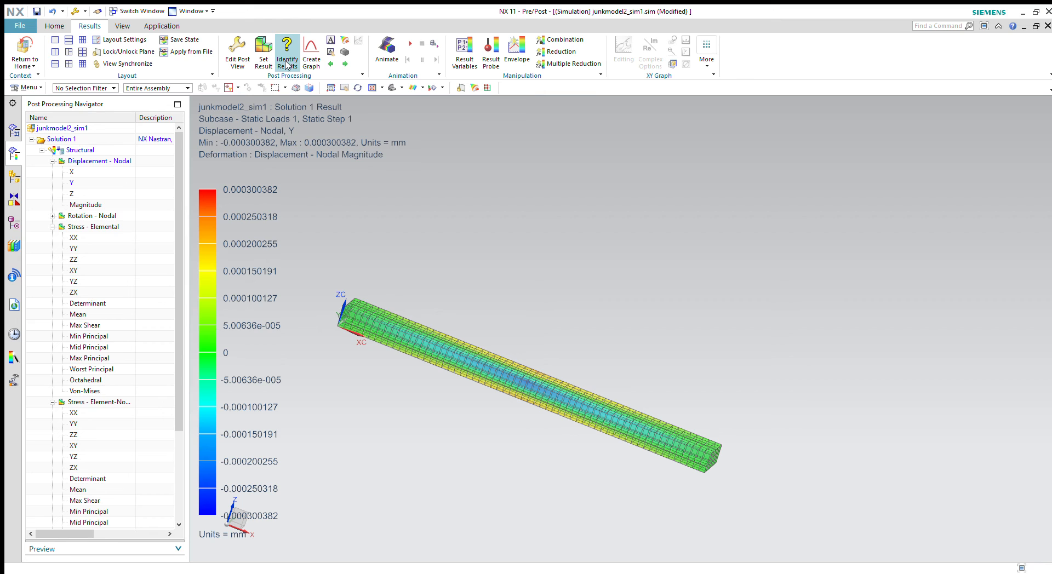
Identify the Y displacement results at six nodes near the middle of the beam's upper surface.
{"action": "left_click", "coordinate": [286, 61]}
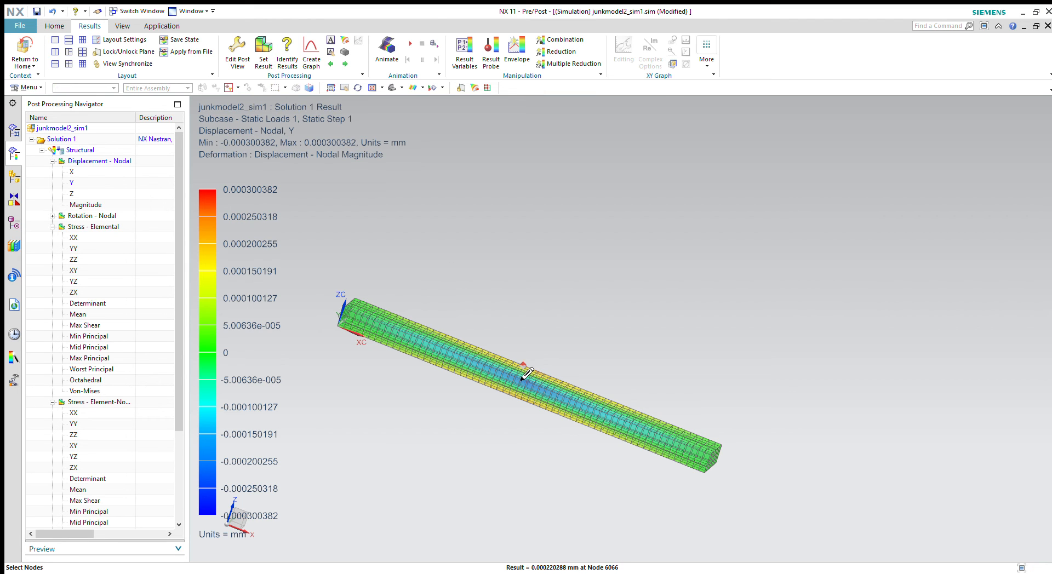
{"action": "scroll", "coordinate": [529, 373], "scroll_direction": "up", "scroll_amount": 2}
{"action": "scroll", "coordinate": [529, 373], "scroll_direction": "up", "scroll_amount": 1}
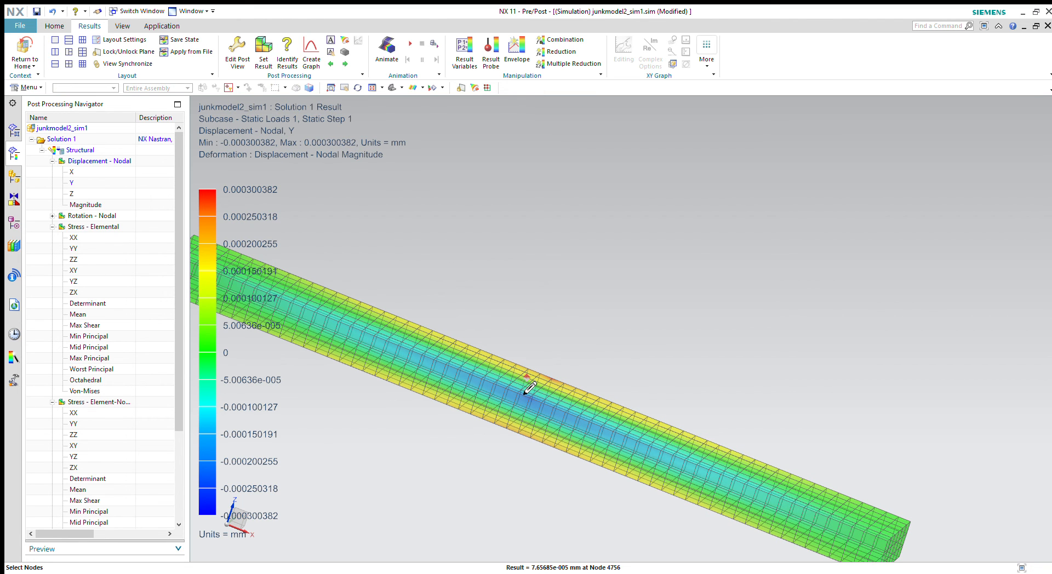
{"action": "scroll", "coordinate": [527, 378], "scroll_direction": "up", "scroll_amount": 1}
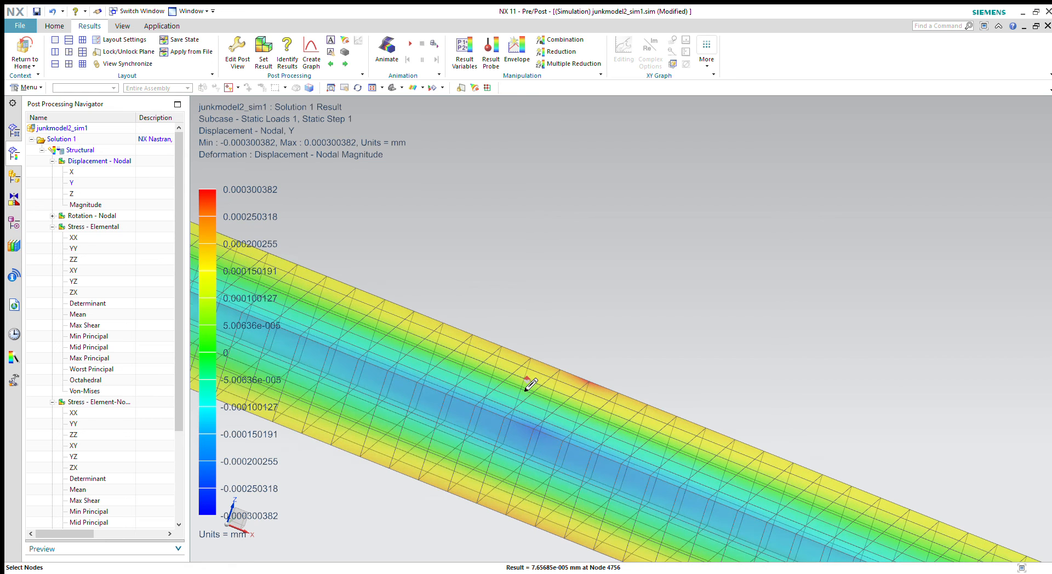
{"action": "left_click", "coordinate": [525, 371]}
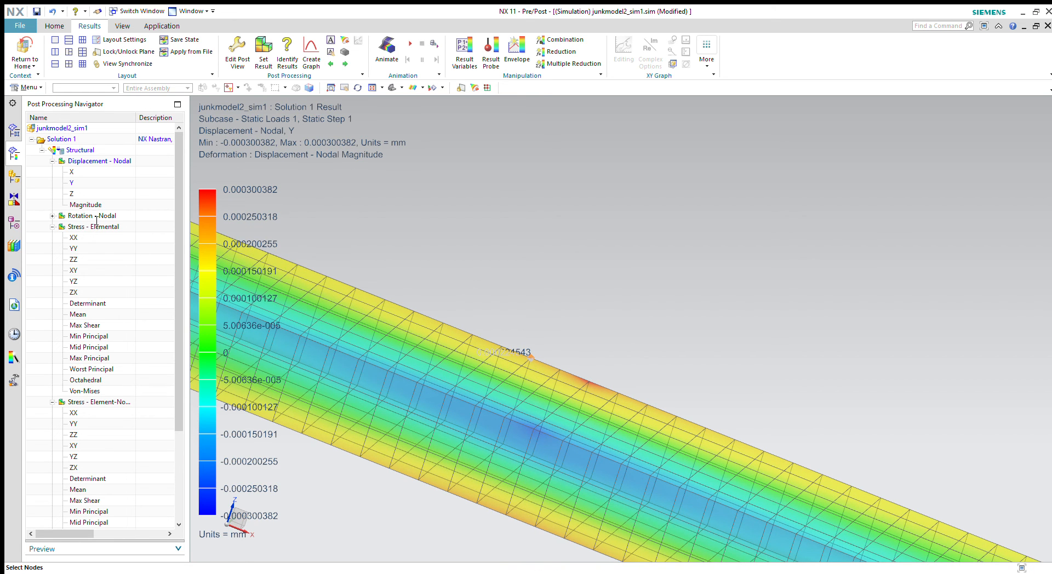
{"action": "left_click", "coordinate": [496, 363]}
{"action": "left_click", "coordinate": [494, 370]}
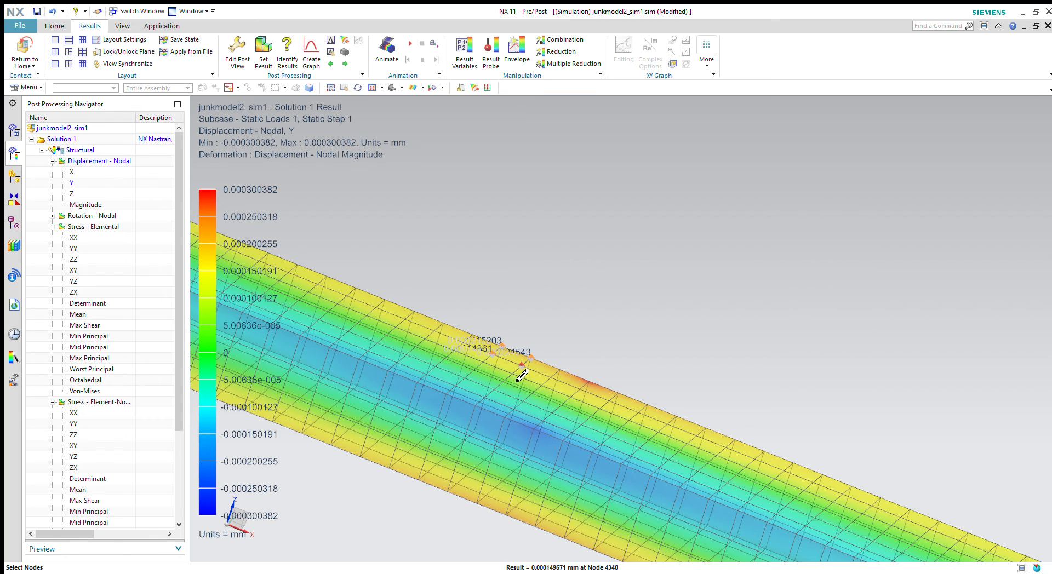
{"action": "left_click", "coordinate": [516, 381]}
{"action": "left_click", "coordinate": [514, 387]}
{"action": "left_click", "coordinate": [486, 378]}
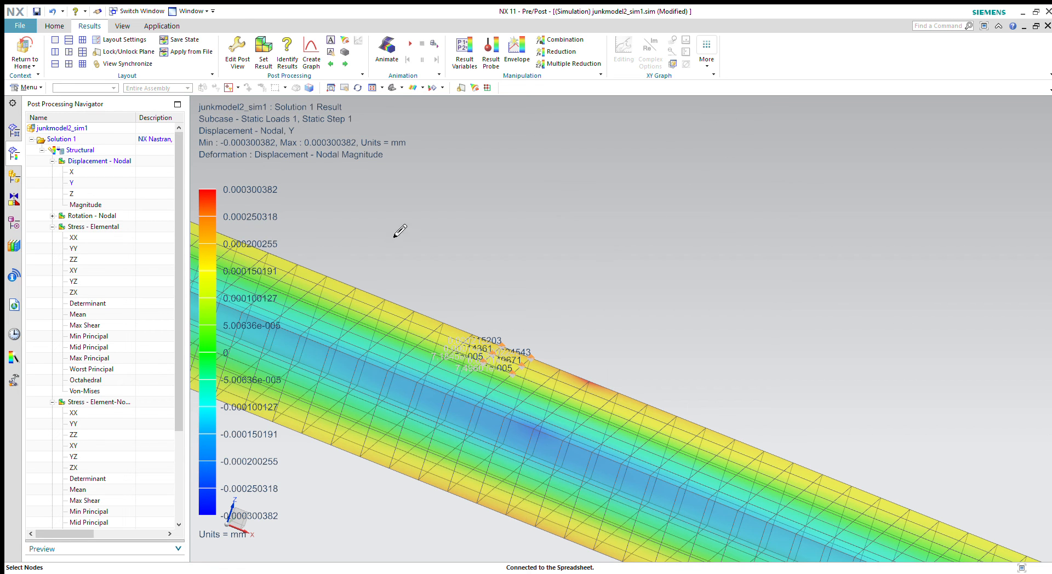
{"action": "left_click", "coordinate": [198, 288]}
{"action": "scroll", "coordinate": [479, 271], "scroll_direction": "down", "scroll_amount": 6}
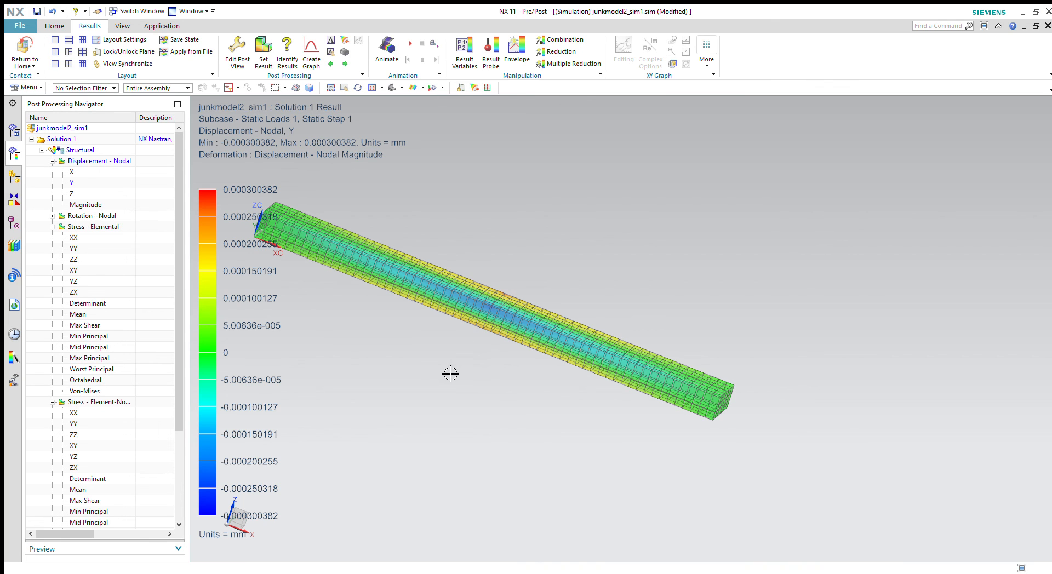
Leave post-processing and open the junkmodel2_fem1 FEM part from the simulation for mesh editing.
{"action": "left_click", "coordinate": [25, 52]}
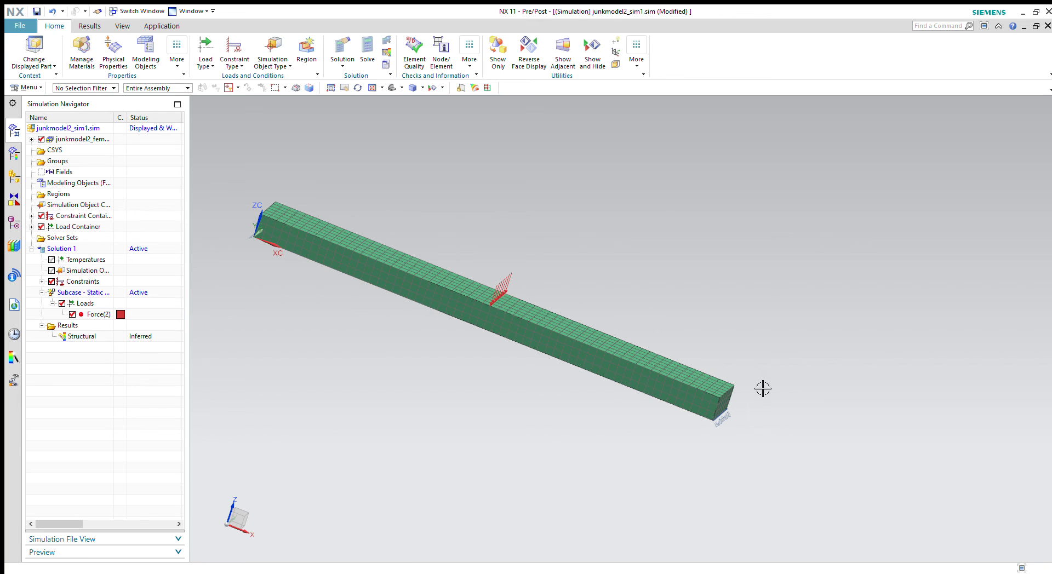
{"action": "left_click", "coordinate": [85, 139]}
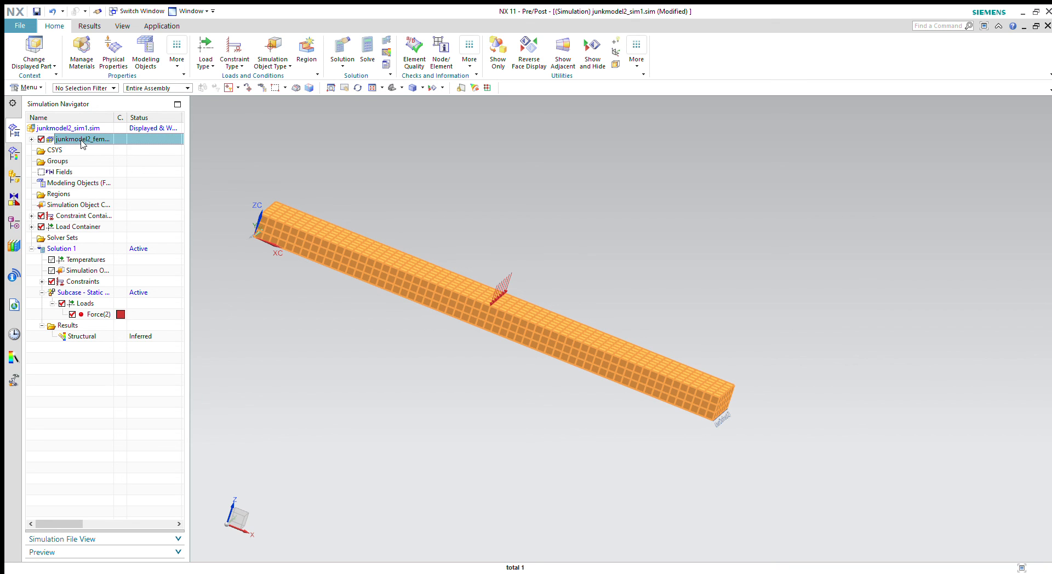
{"action": "double_click", "coordinate": [83, 140]}
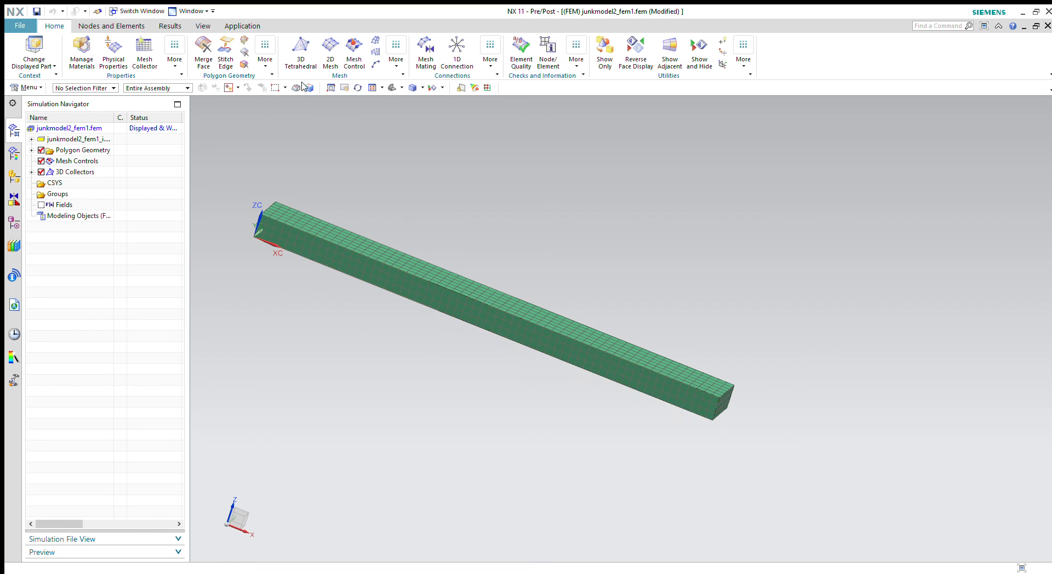
{"action": "left_click", "coordinate": [296, 61]}
{"action": "left_click", "coordinate": [271, 104]}
{"action": "left_click", "coordinate": [85, 130]}
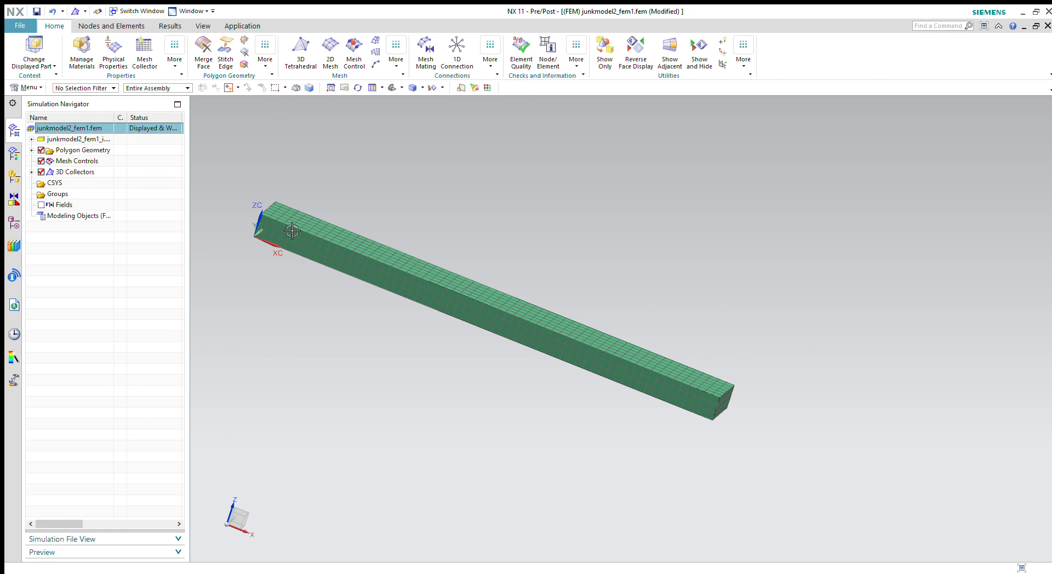
{"action": "left_click", "coordinate": [301, 49]}
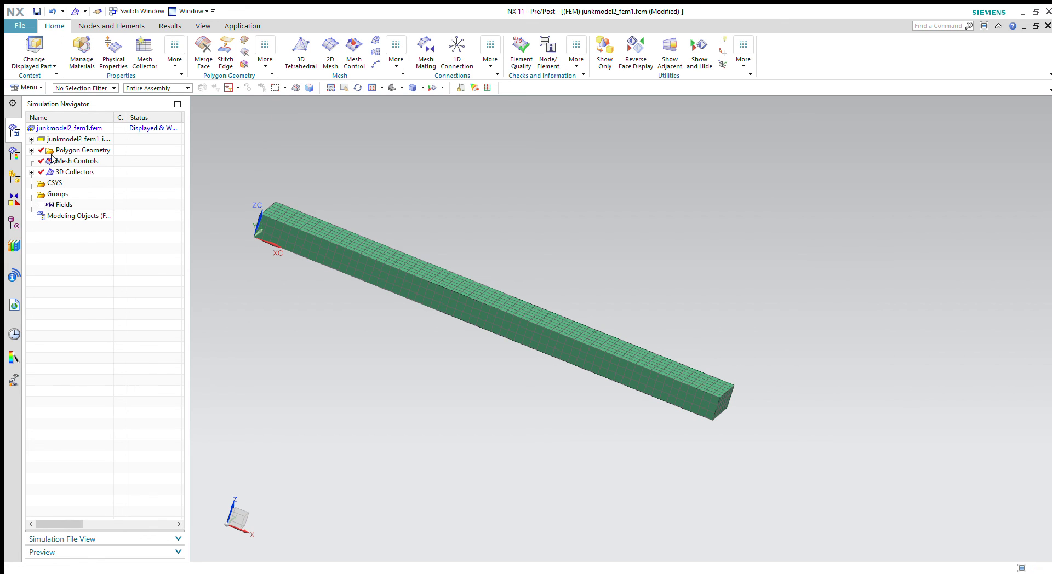
Delete the existing 3d_mesh(1) from the Solid(2) collector under 3D Collectors.
{"action": "left_click", "coordinate": [31, 172]}
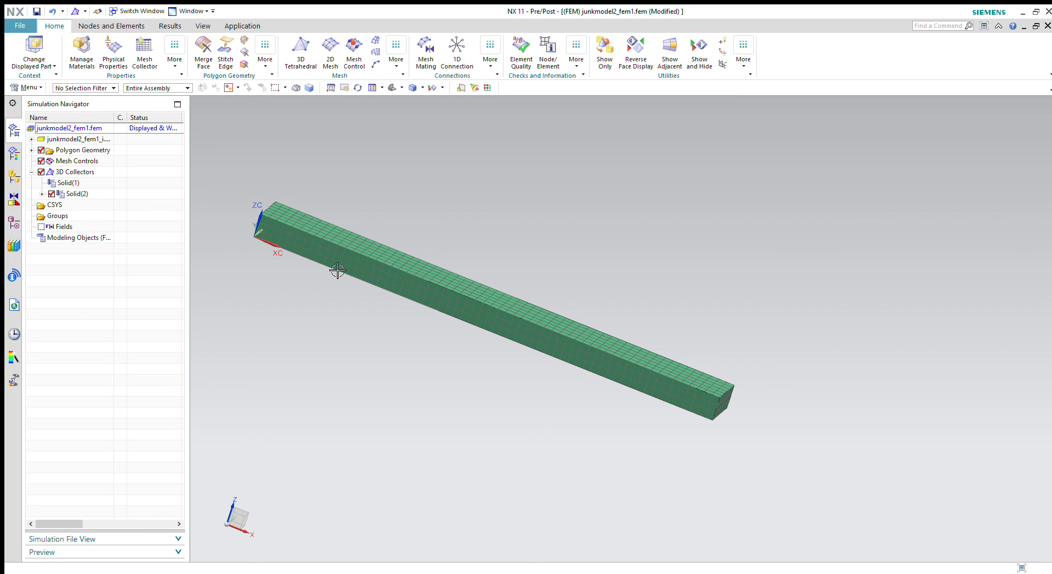
{"action": "left_click", "coordinate": [43, 194]}
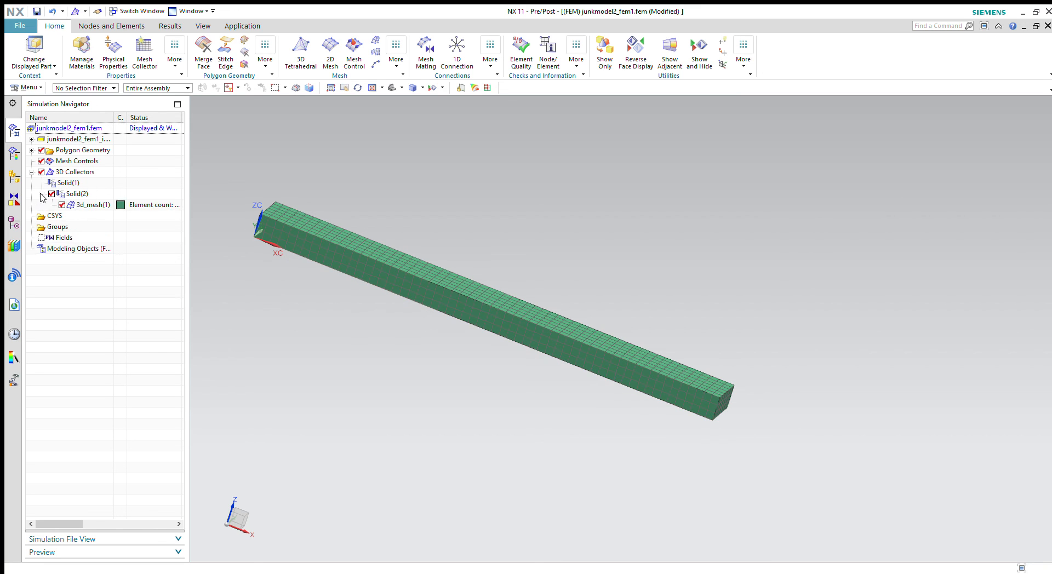
{"action": "left_click", "coordinate": [88, 206]}
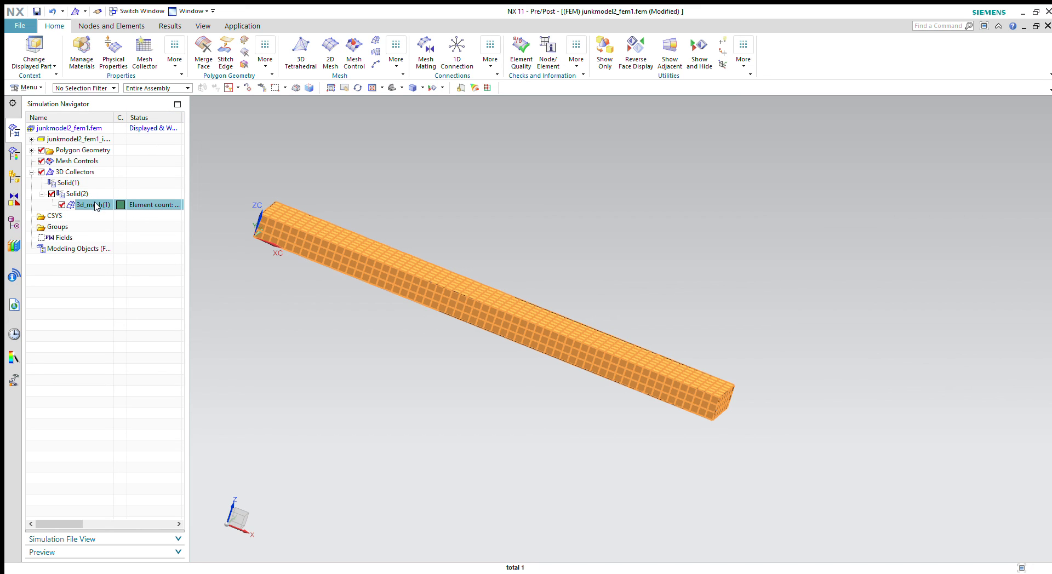
{"action": "key", "text": "Delete"}
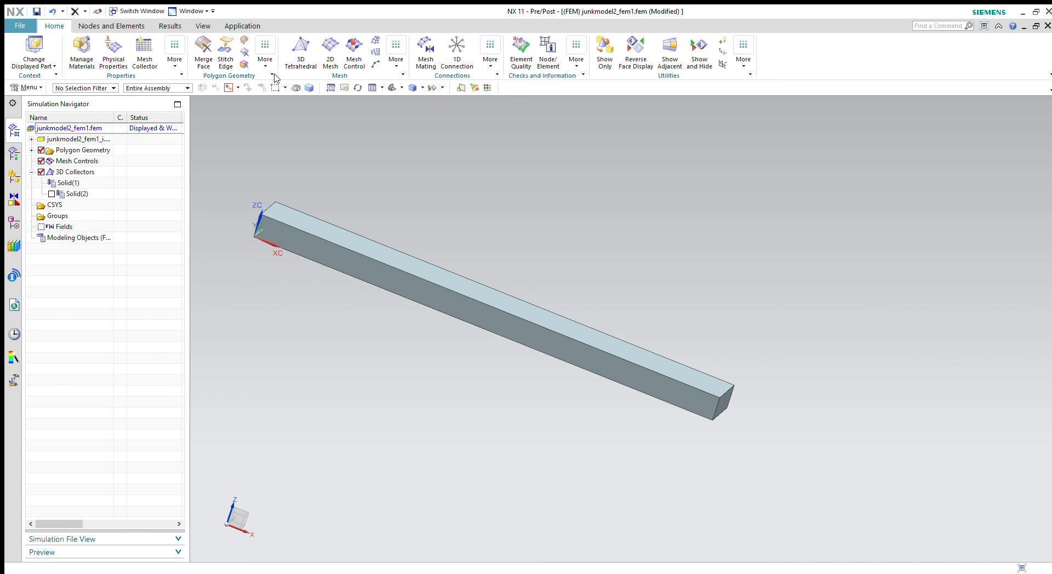
Create a 3D tetrahedral mesh on the beam's polygon body.
{"action": "left_click", "coordinate": [299, 57]}
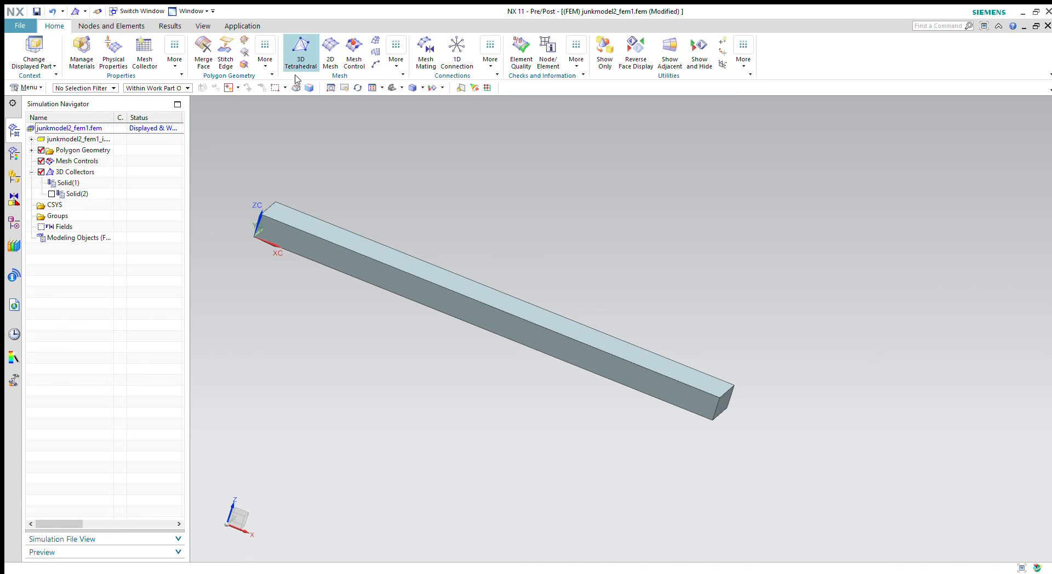
{"action": "left_click", "coordinate": [324, 240]}
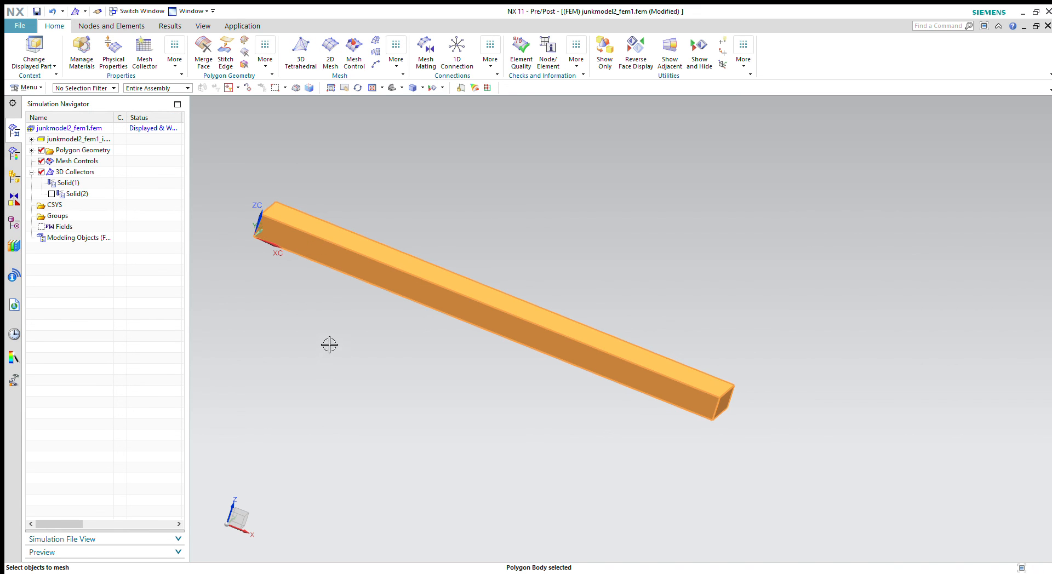
{"action": "left_click", "coordinate": [204, 558]}
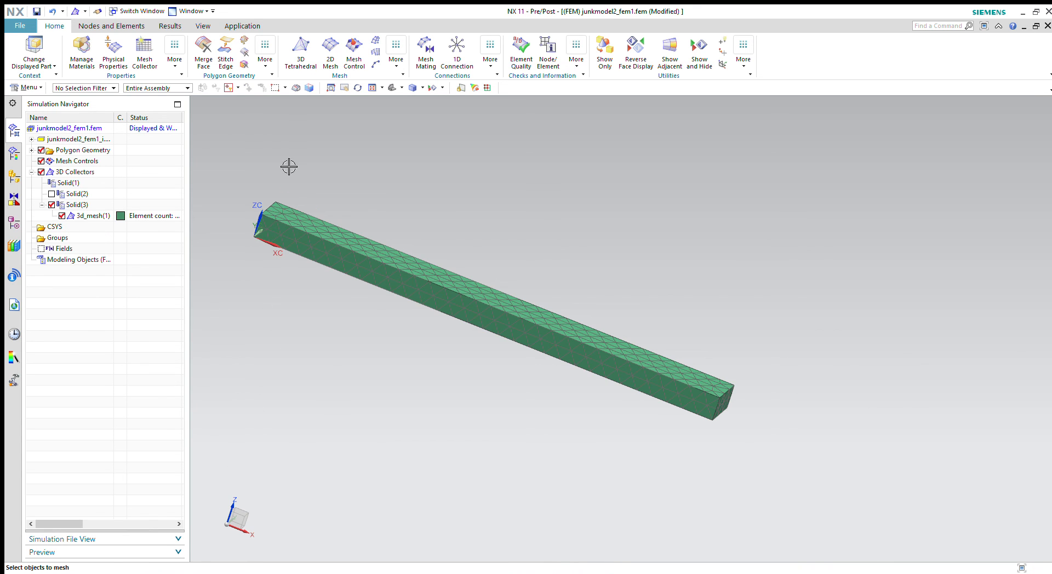